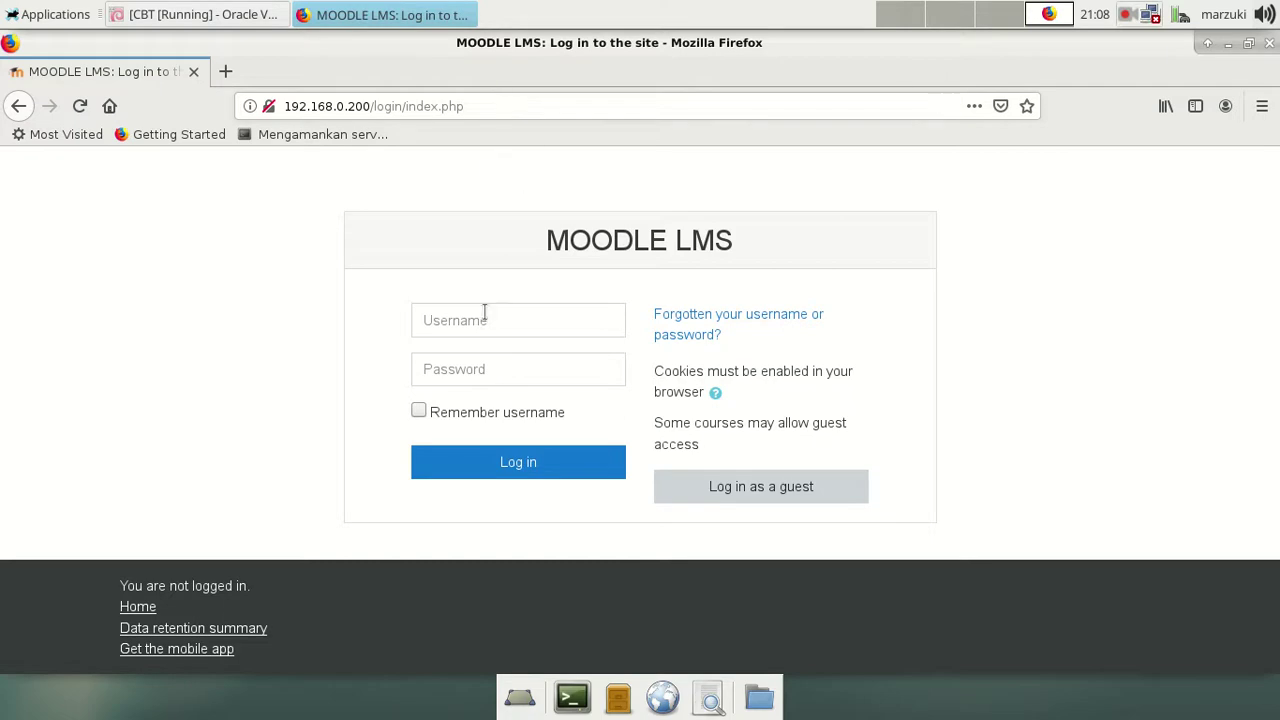
# Step: Log in to Moodle using the saved teacher login from the browser's autofill list
pyautogui.click(483, 316)
pyautogui.click(476, 368)
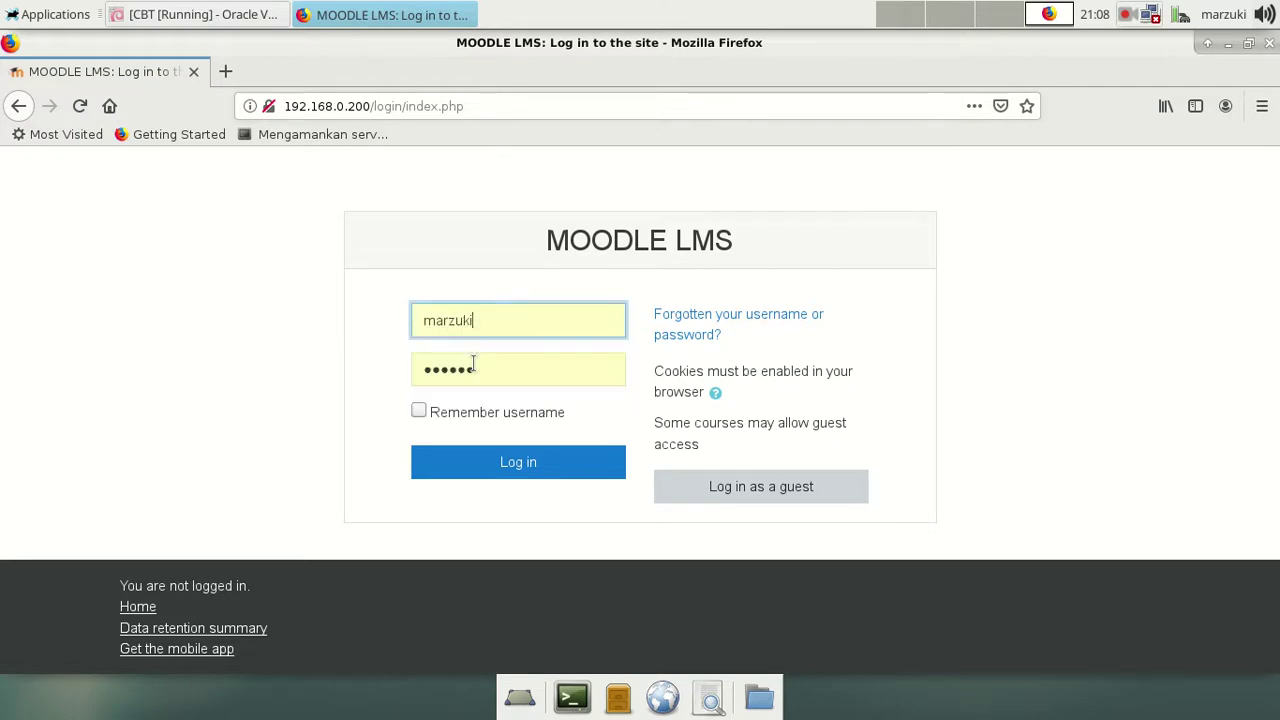
pyautogui.click(512, 470)
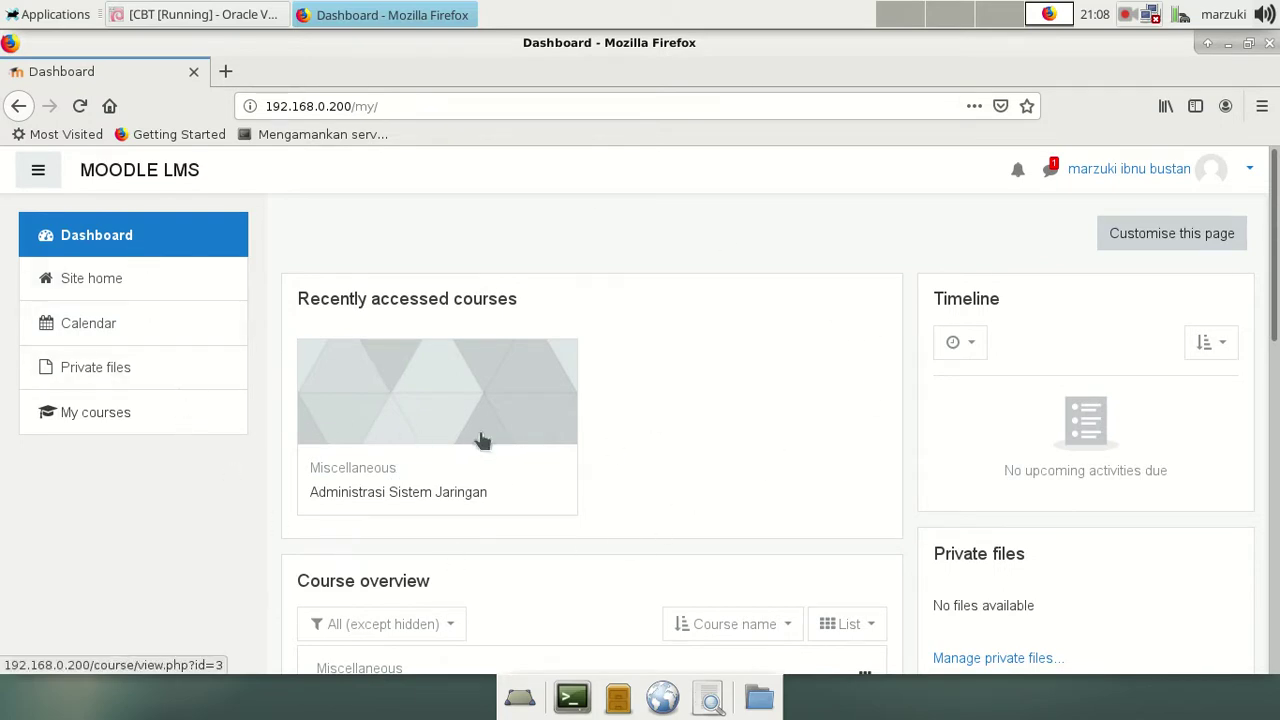
# Step: Open the Administrasi Sistem Jaringan course from the Dashboard's Course overview
pyautogui.scroll(-3, 628, 549)
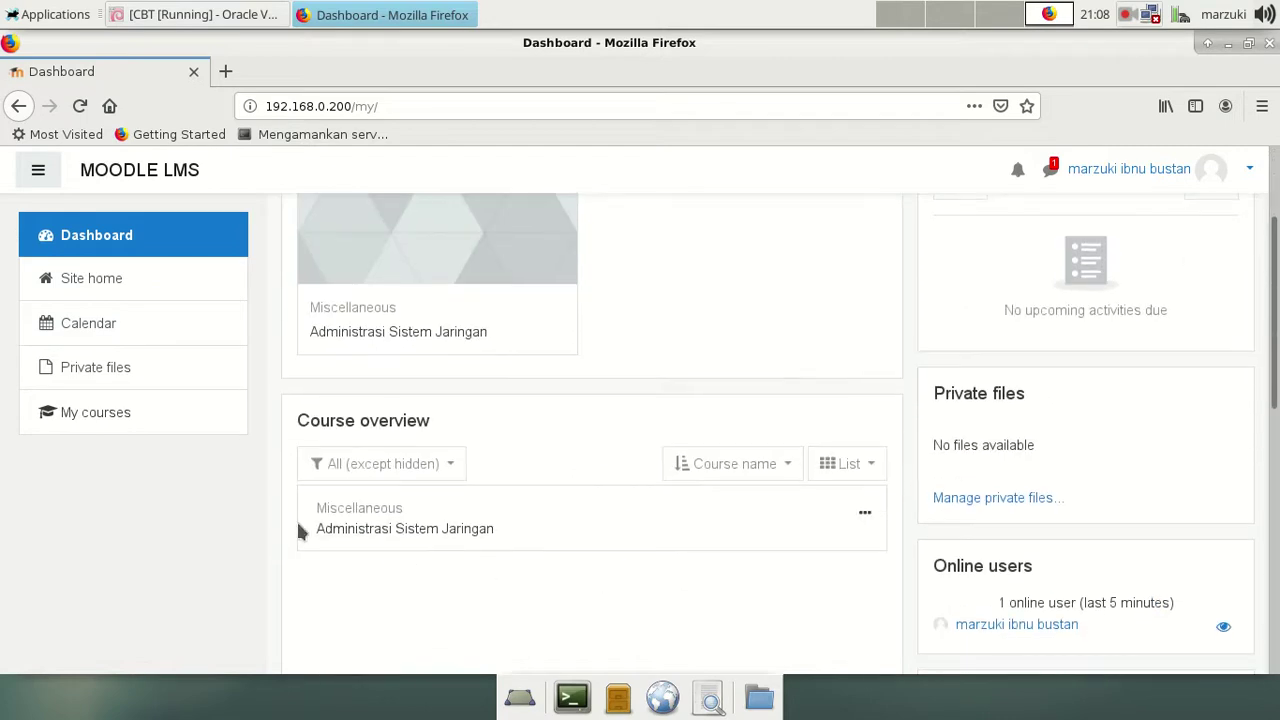
pyautogui.scroll(3, 583, 481)
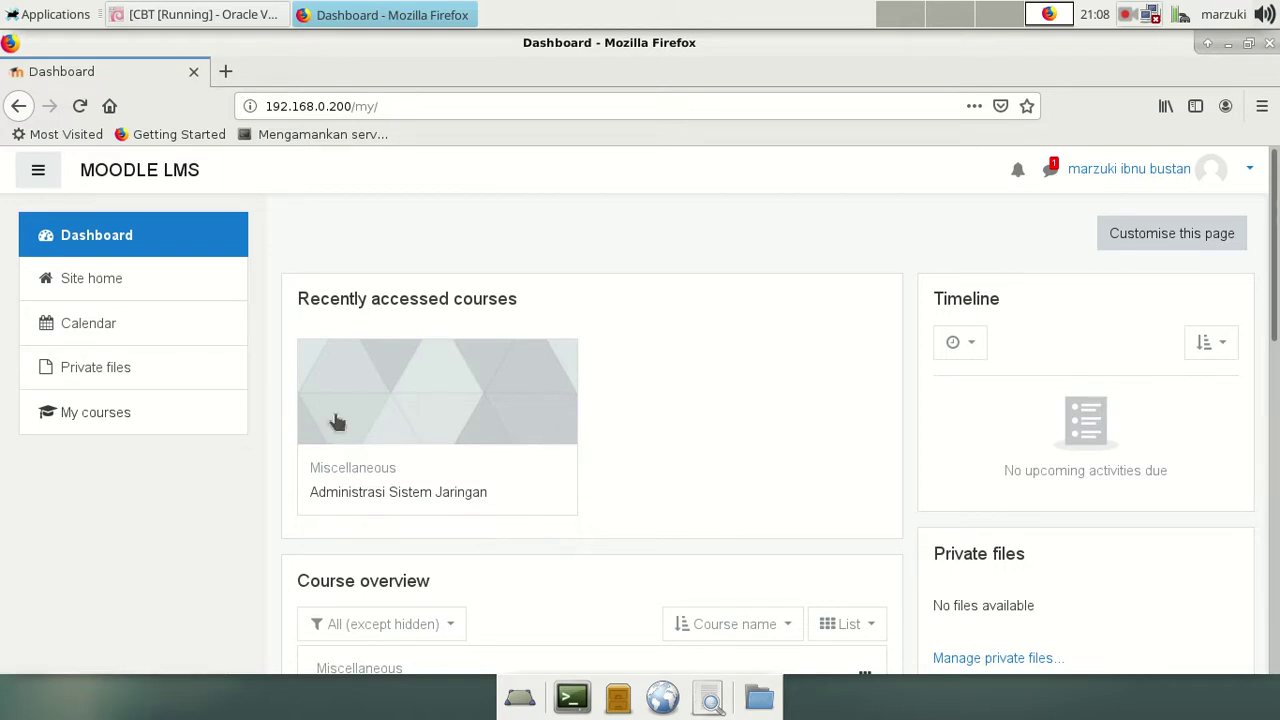
pyautogui.scroll(-3, 487, 538)
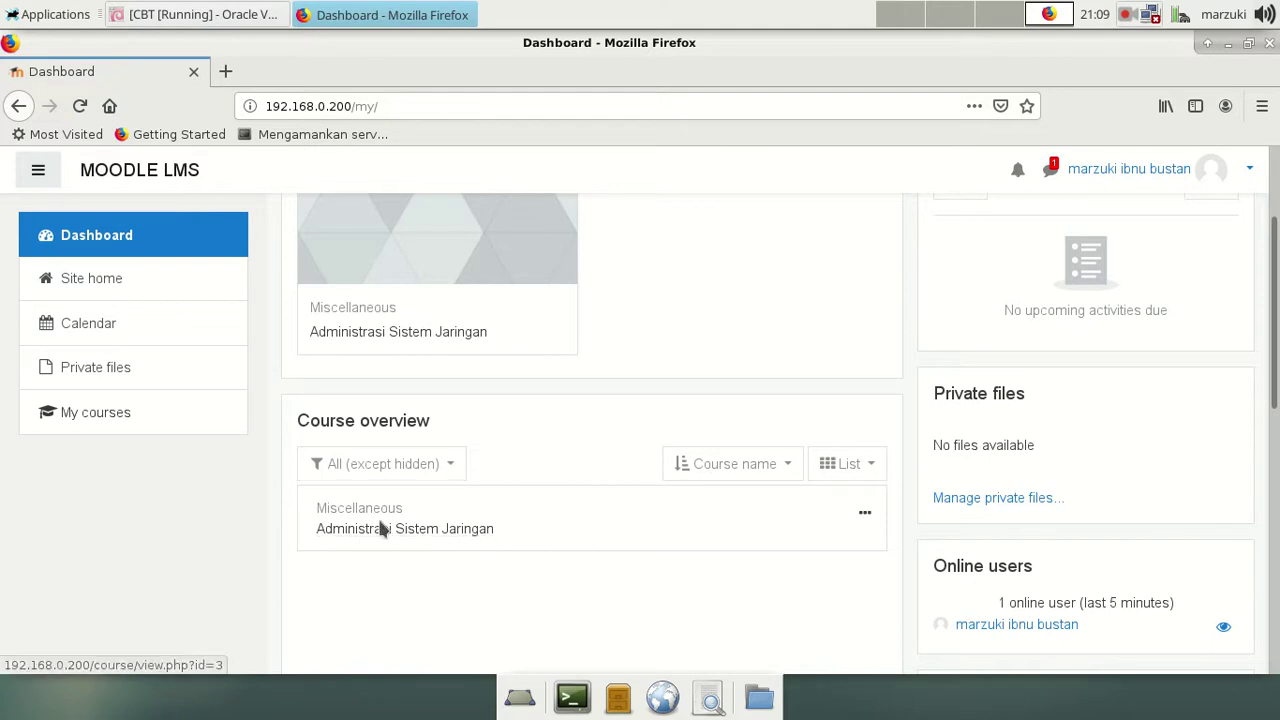
pyautogui.click(381, 529)
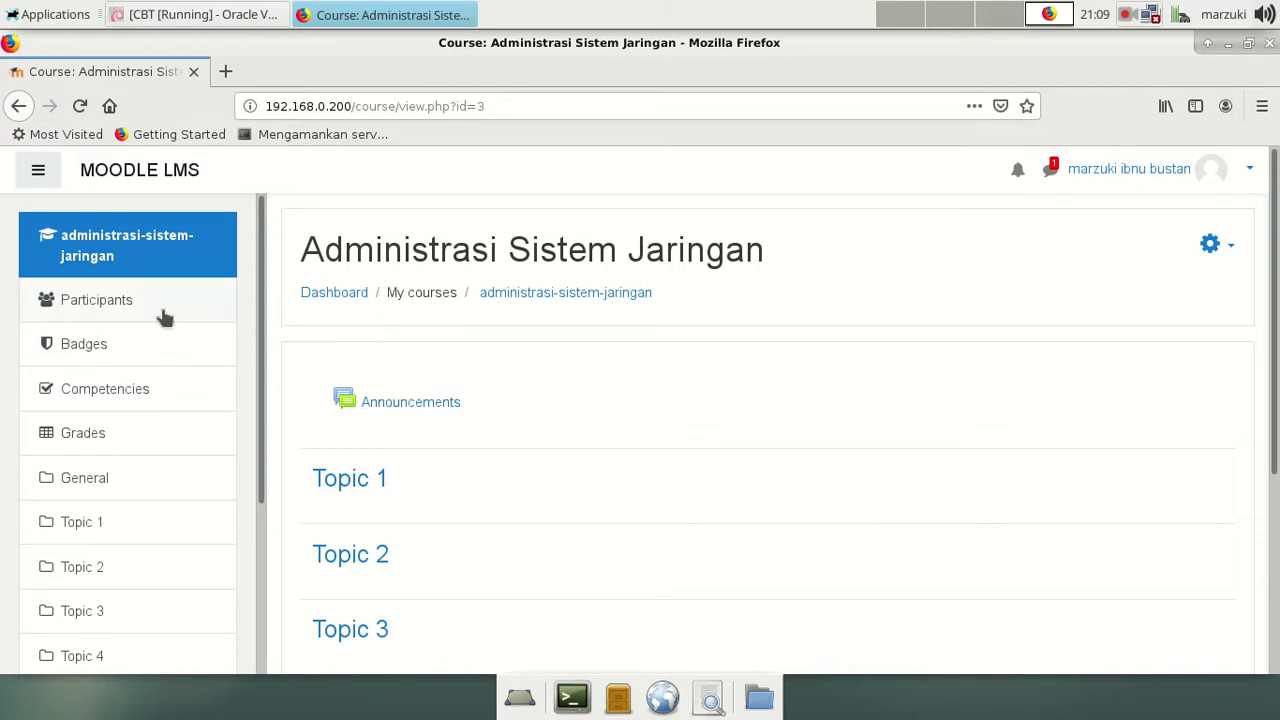
# Step: View the course Participants page, which lists only the active teacher
pyautogui.click(85, 300)
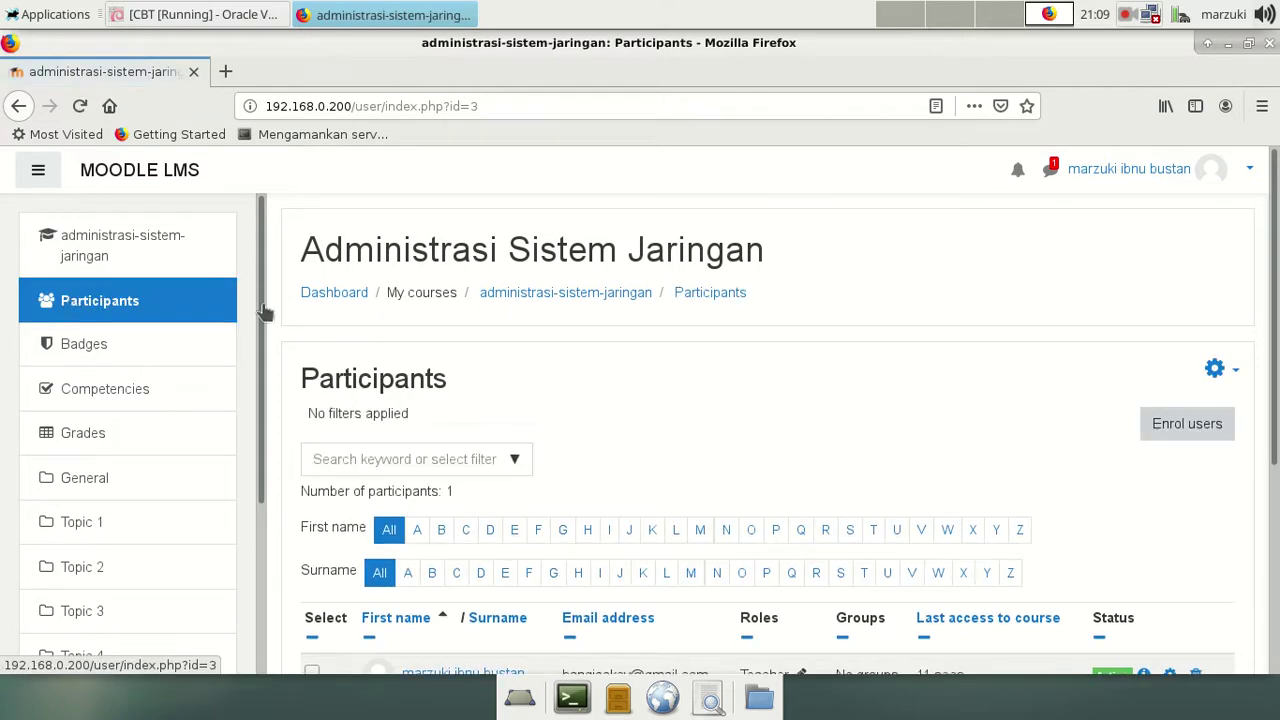
pyautogui.scroll(-3, 880, 405)
pyautogui.scroll(2, 687, 512)
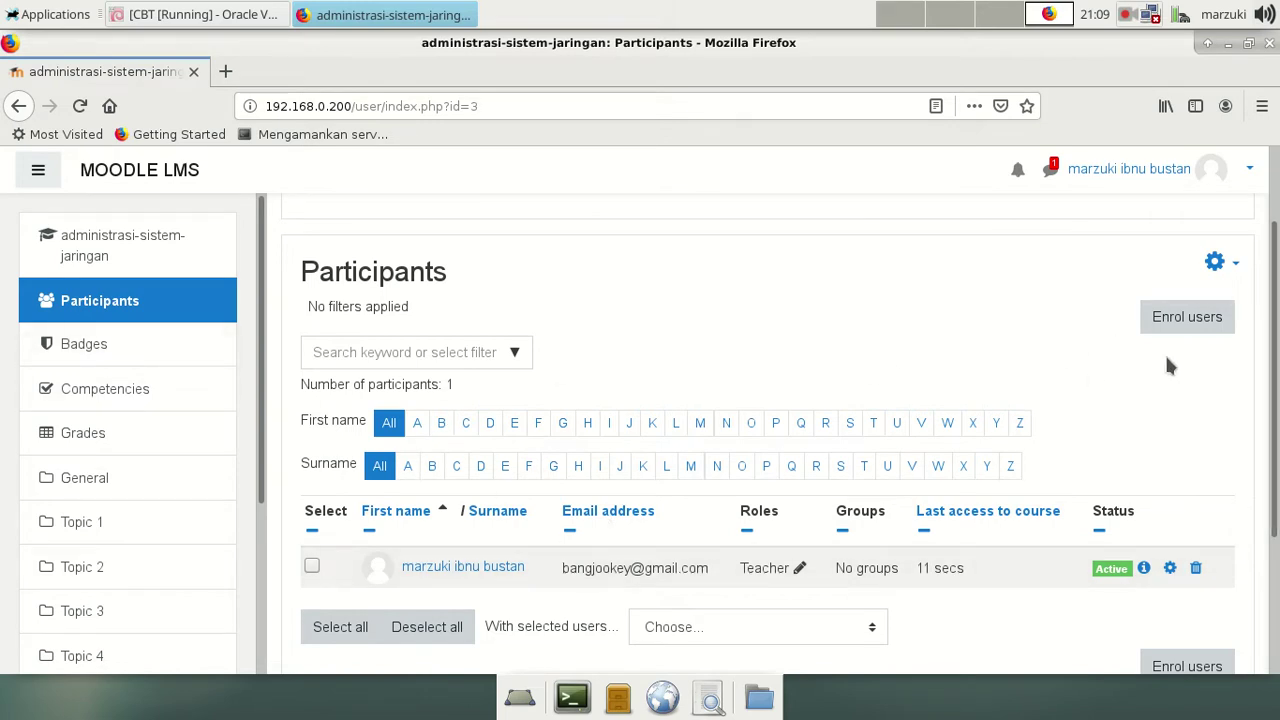
# Step: Open the Enrol users dialog and browse the individual users without selecting any
pyautogui.click(1207, 325)
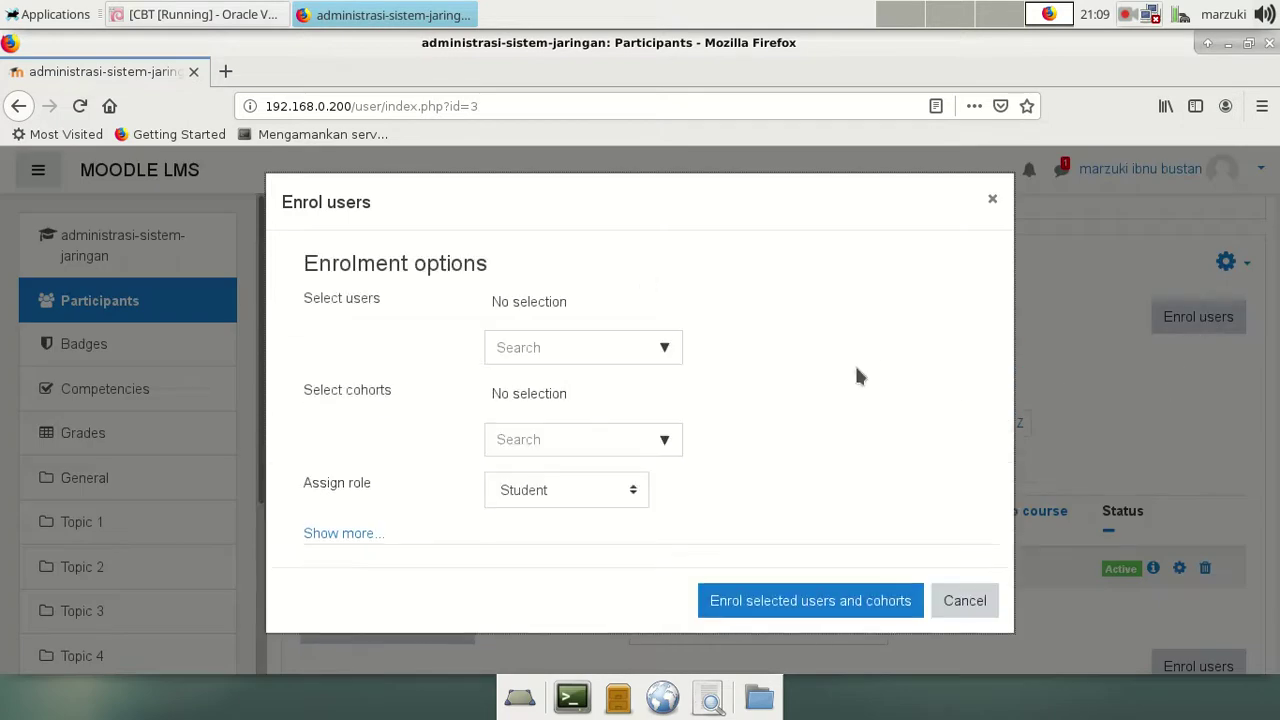
pyautogui.click(662, 349)
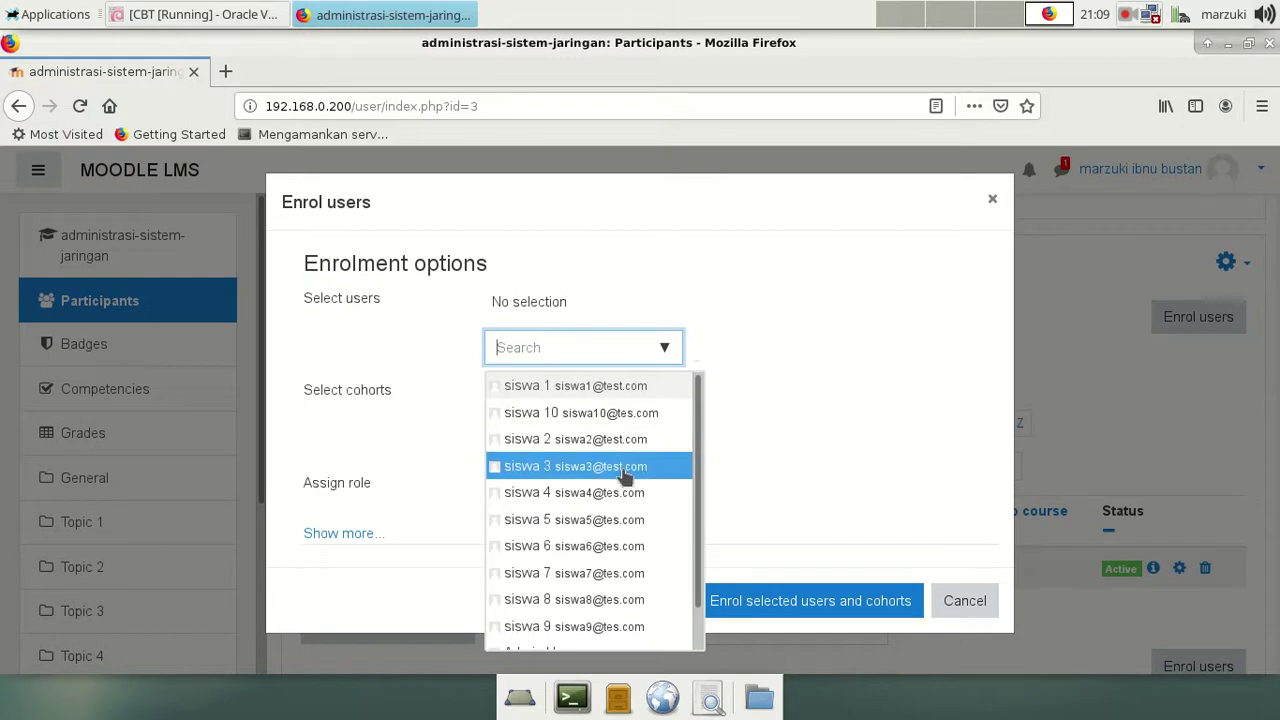
pyautogui.scroll(-2, 630, 520)
pyautogui.scroll(2, 651, 523)
pyautogui.scroll(-1, 665, 475)
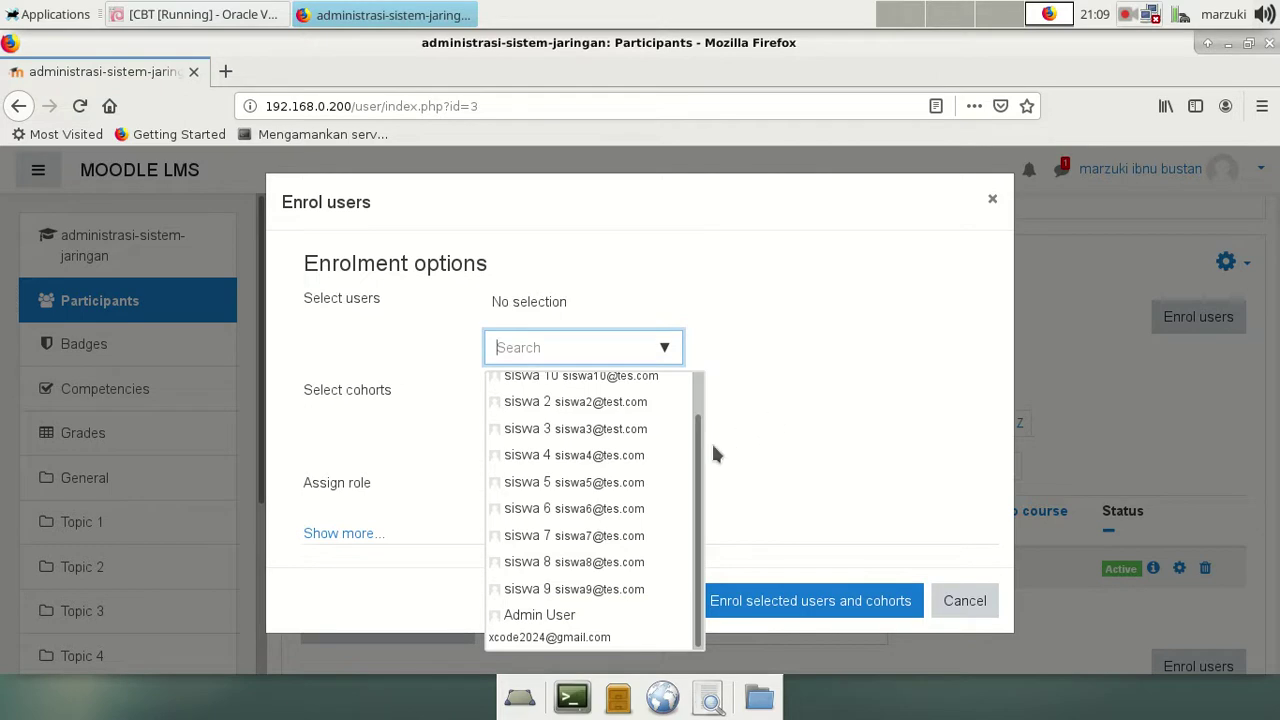
pyautogui.click(757, 341)
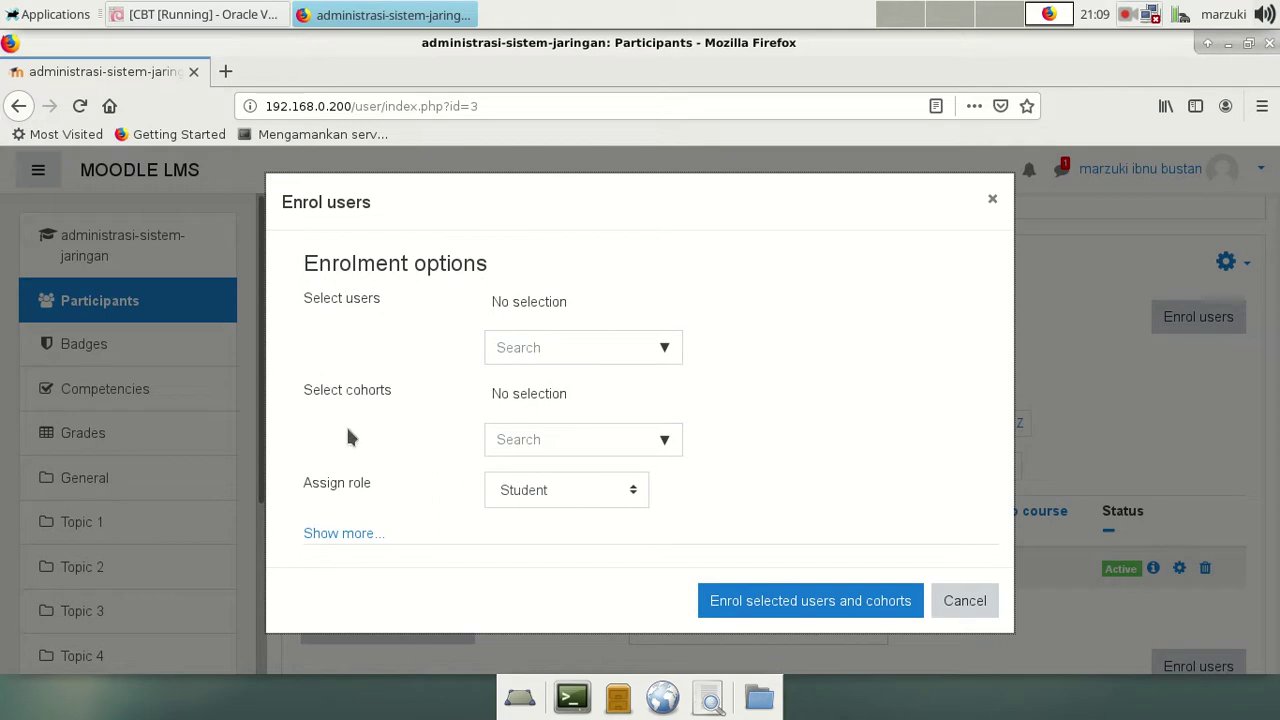
# Step: Select the IX-A cohort for enrolment and keep Student as the assigned role
pyautogui.click(667, 443)
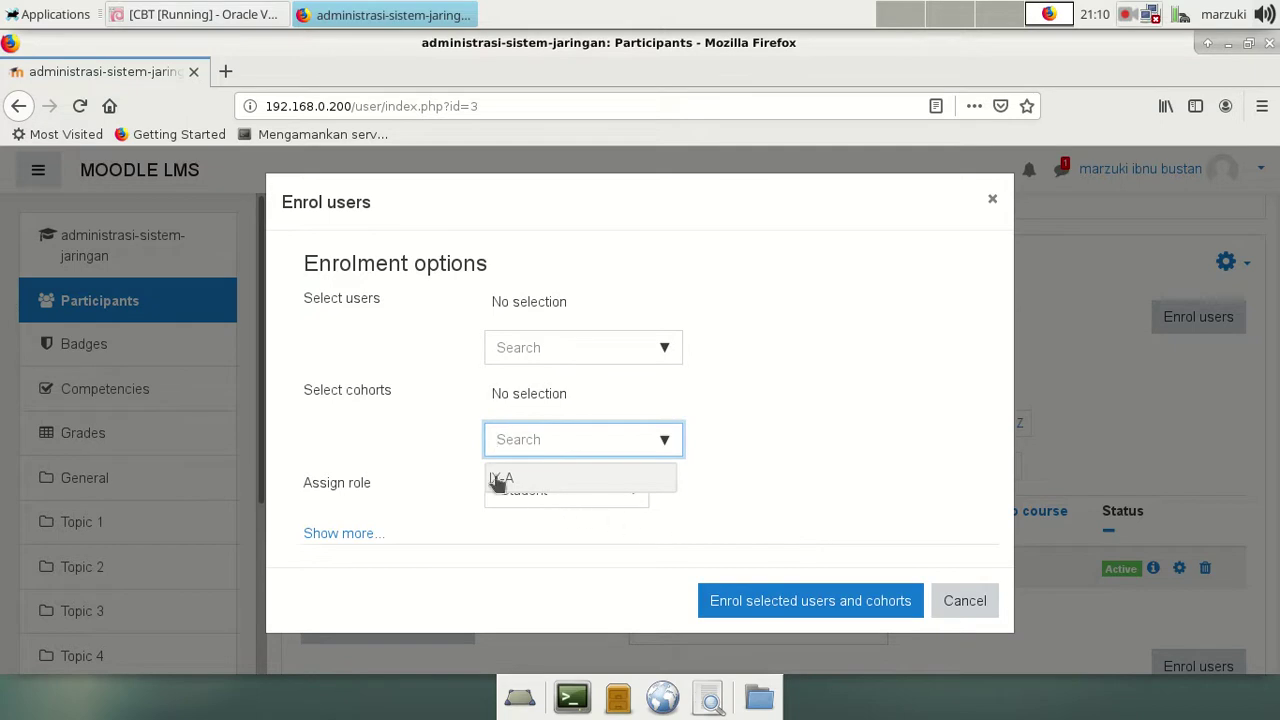
pyautogui.click(571, 480)
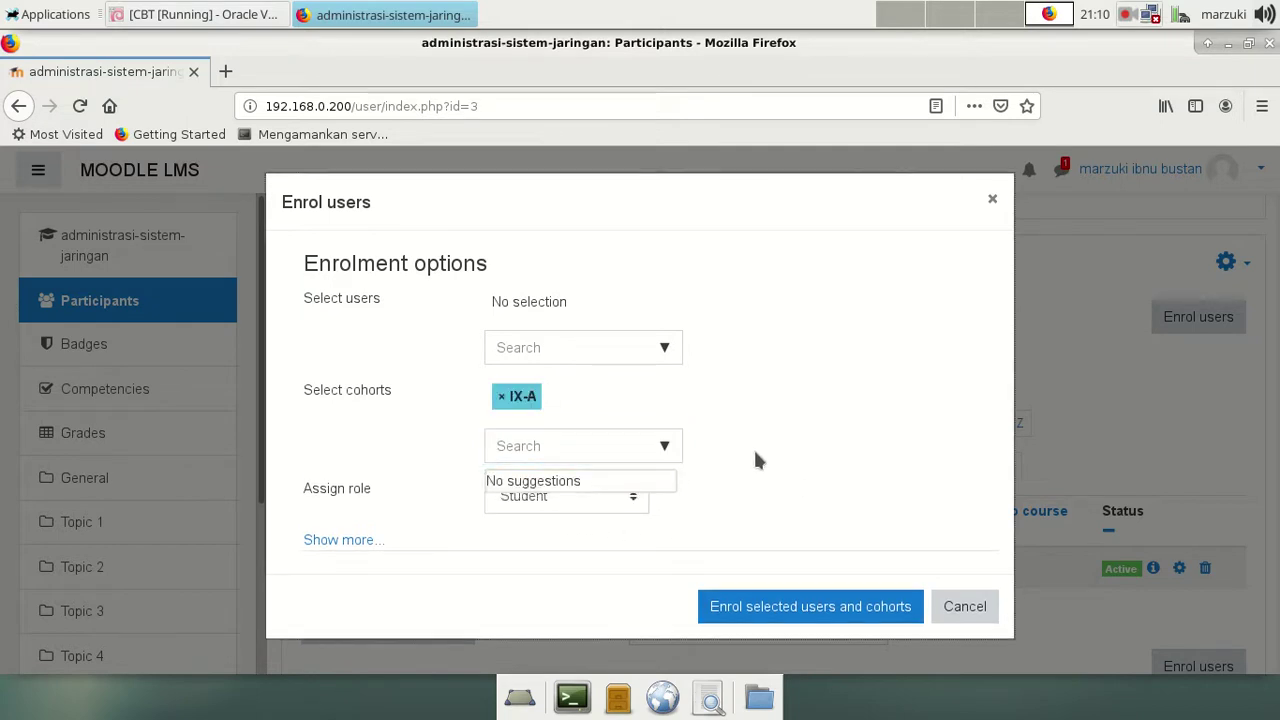
pyautogui.click(757, 455)
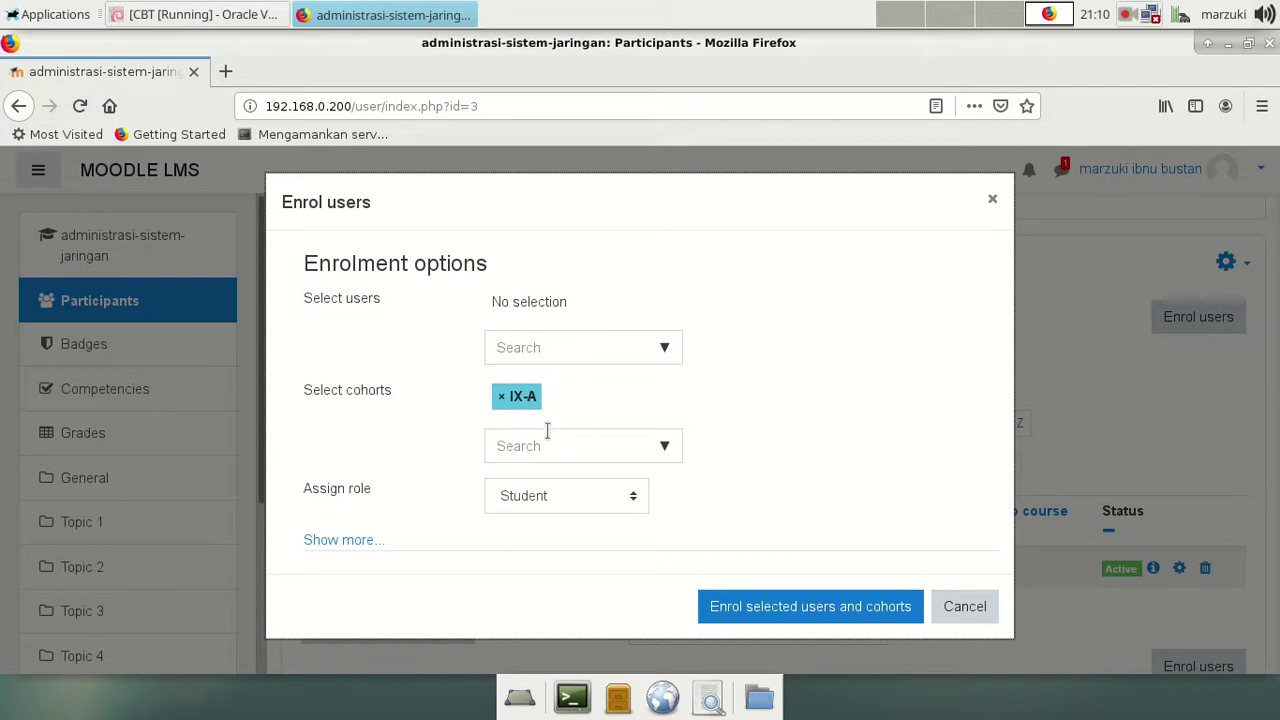
pyautogui.click(502, 399)
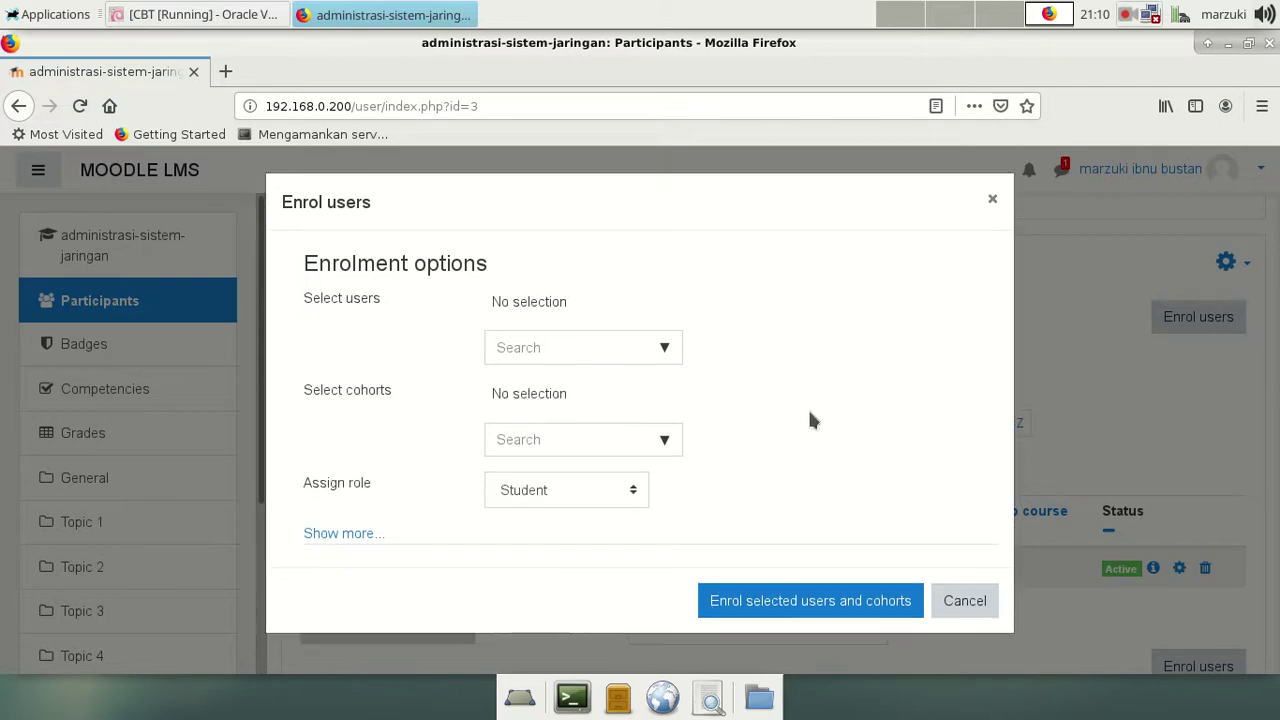
pyautogui.click(663, 443)
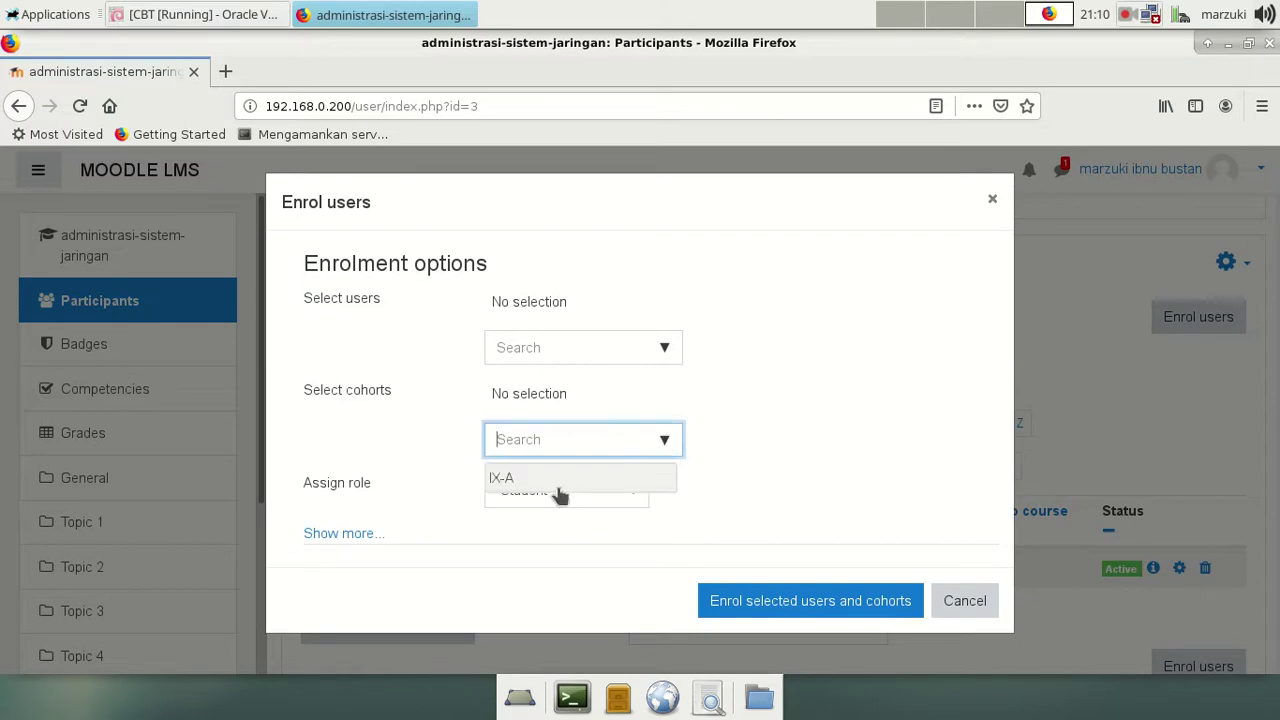
pyautogui.click(512, 479)
pyautogui.click(655, 487)
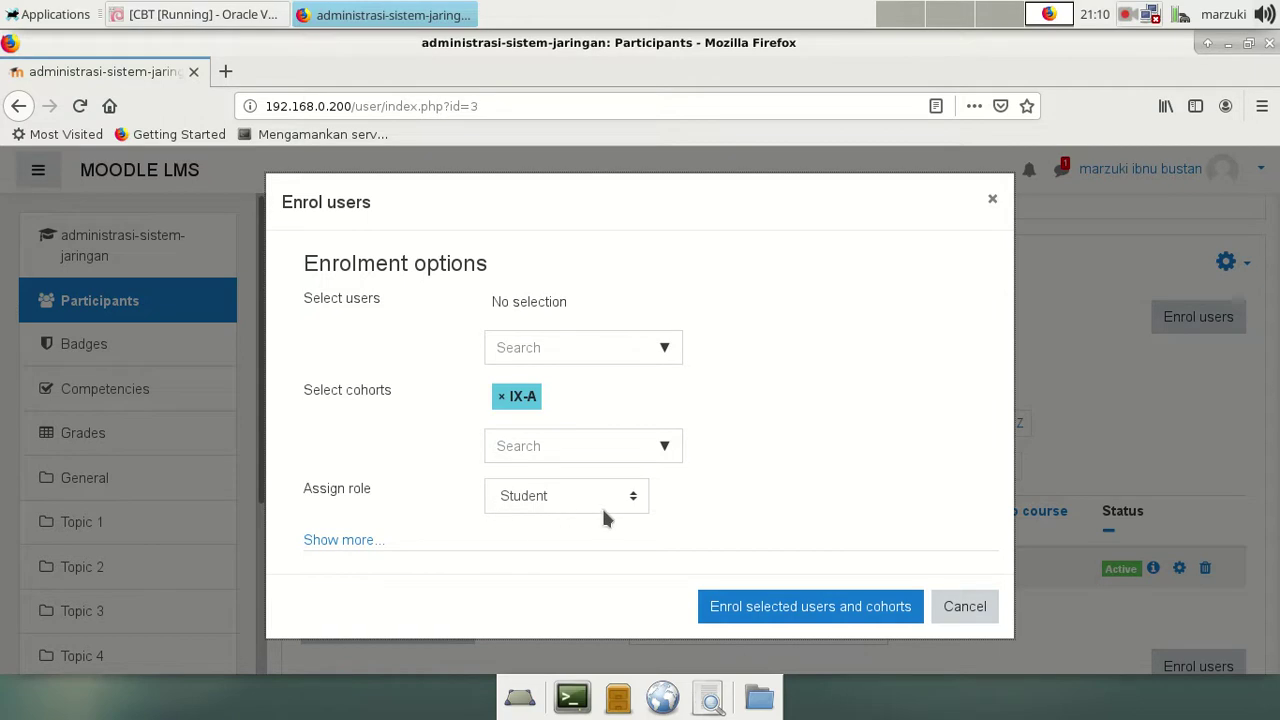
pyautogui.click(628, 500)
pyautogui.click(632, 498)
pyautogui.click(632, 498)
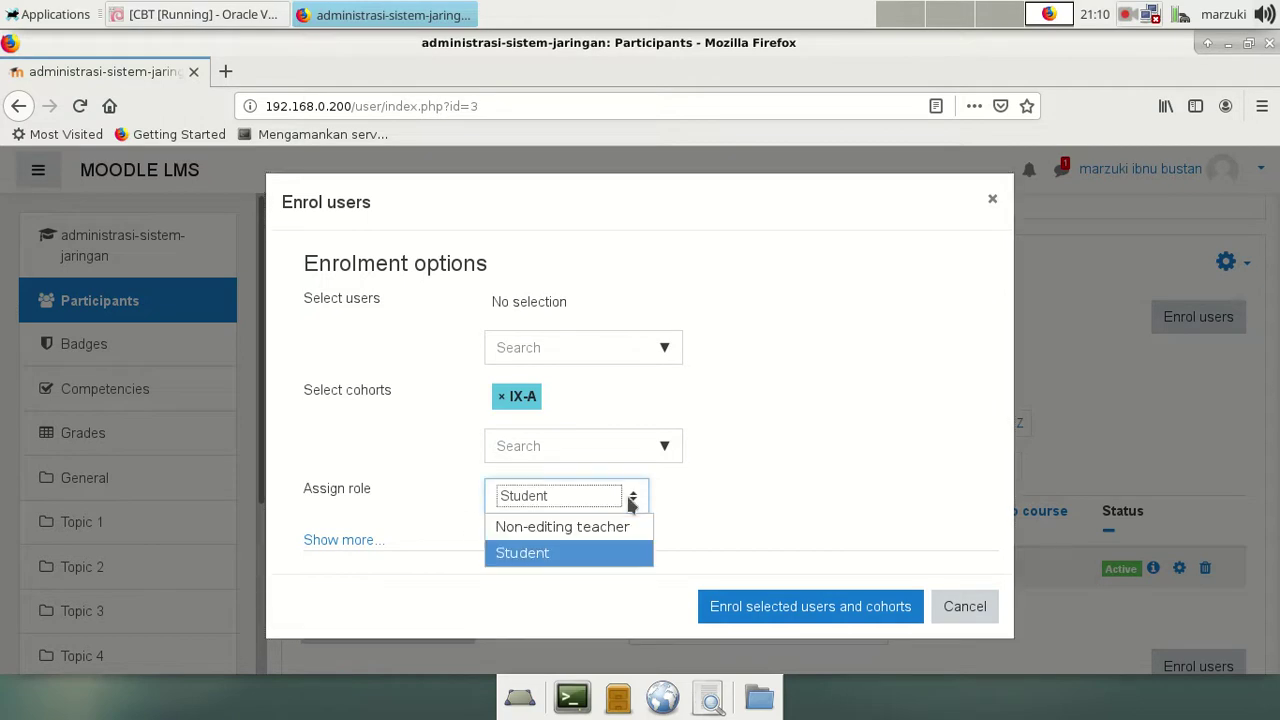
pyautogui.click(699, 498)
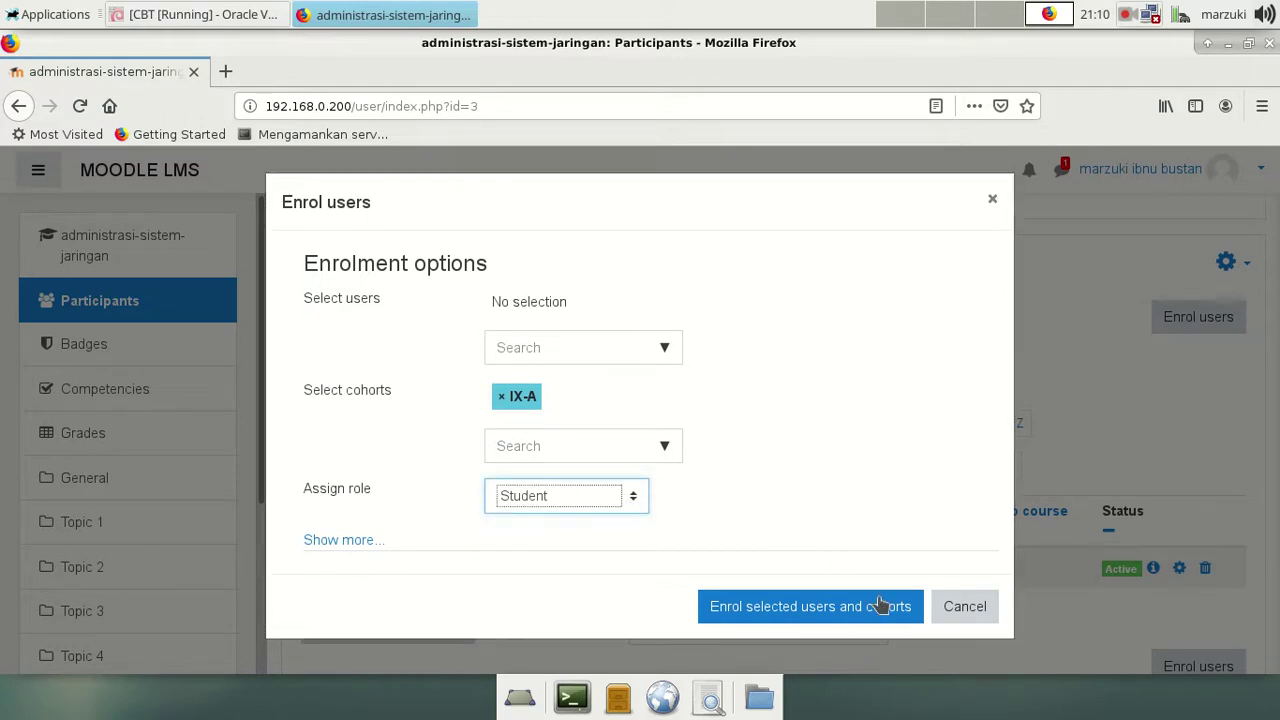
pyautogui.click(734, 610)
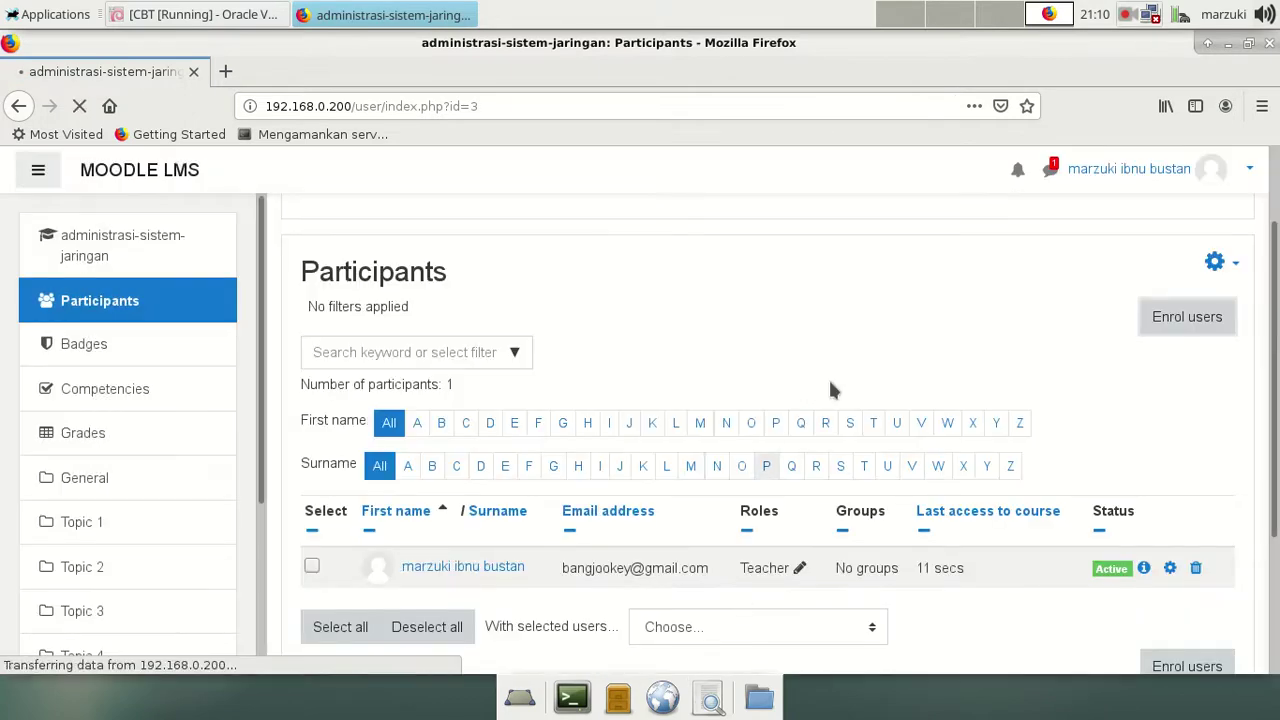
pyautogui.scroll(-5, 848, 366)
pyautogui.scroll(2, 873, 410)
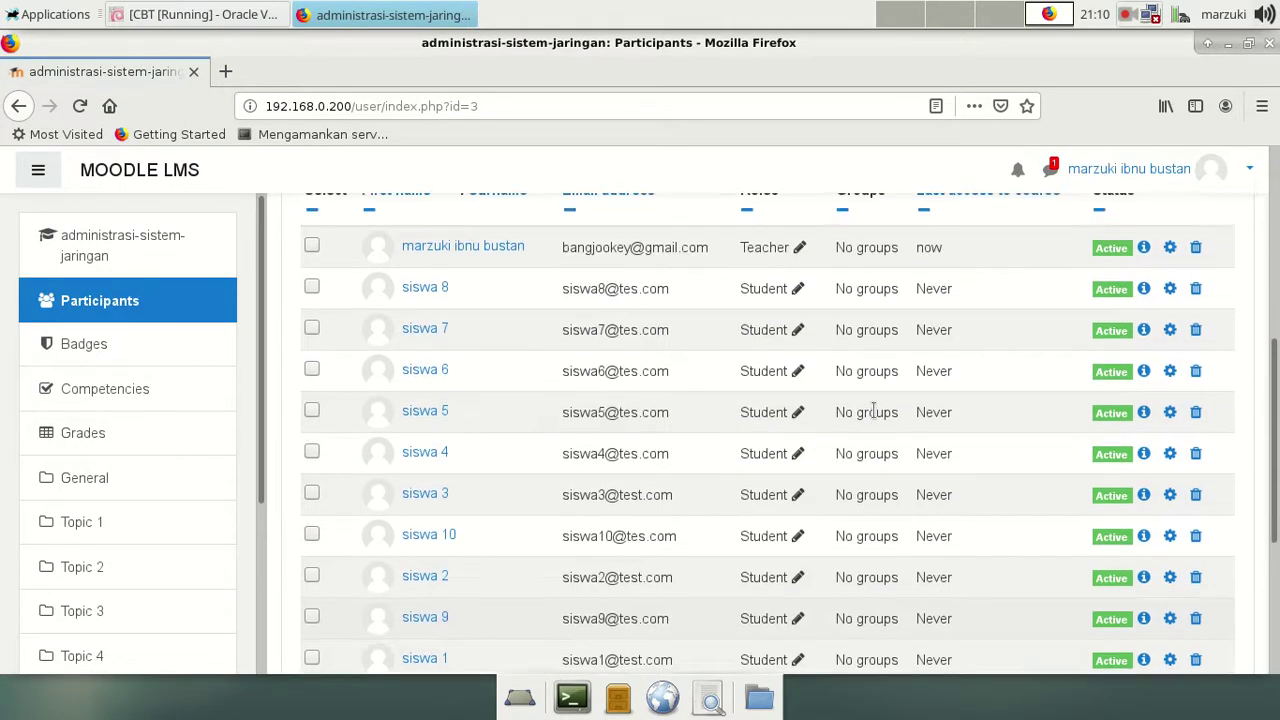
pyautogui.scroll(1, 873, 410)
pyautogui.scroll(-2, 870, 410)
pyautogui.scroll(2, 870, 408)
pyautogui.scroll(-2, 868, 414)
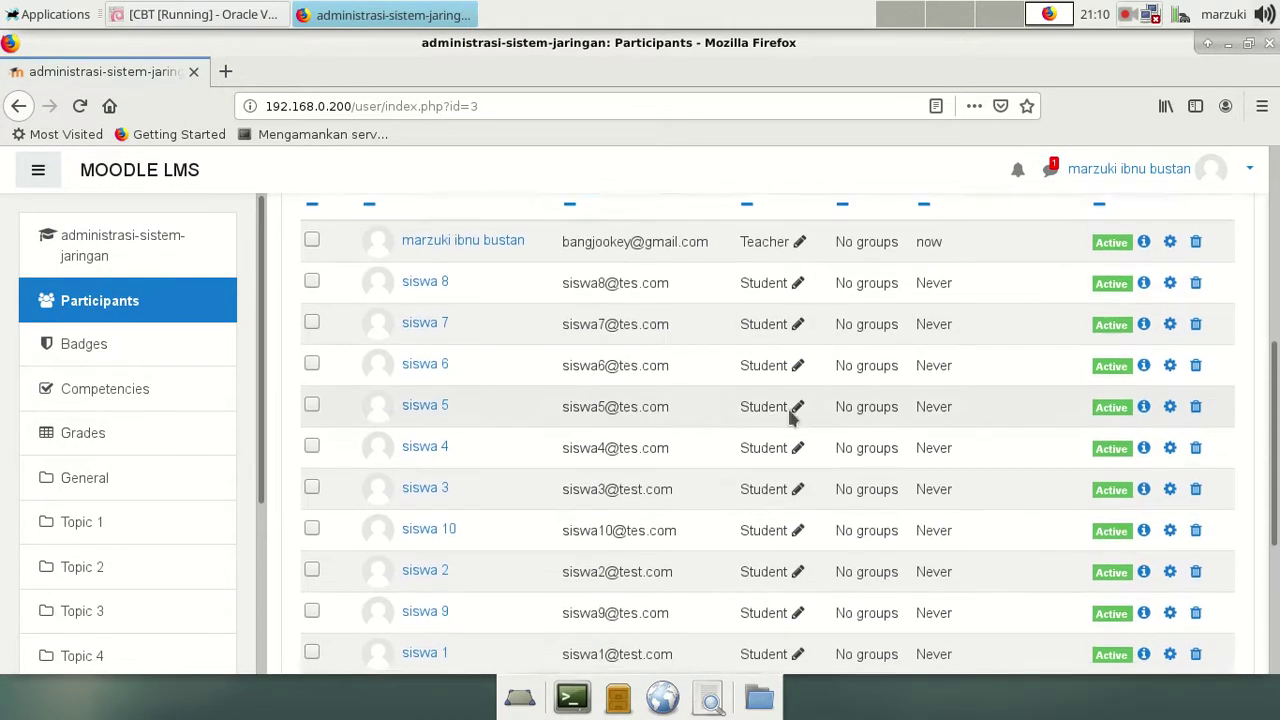
pyautogui.scroll(-1, 868, 414)
pyautogui.scroll(3, 557, 503)
pyautogui.scroll(-3, 556, 503)
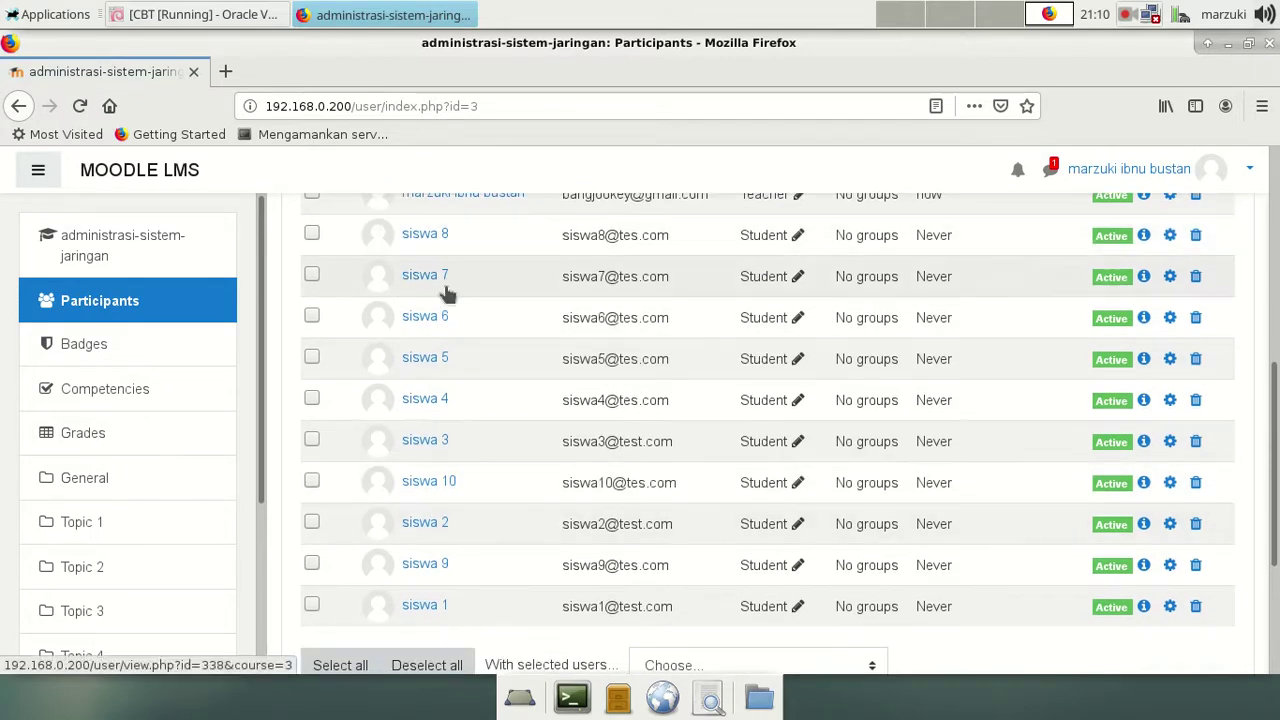
pyautogui.scroll(2, 828, 514)
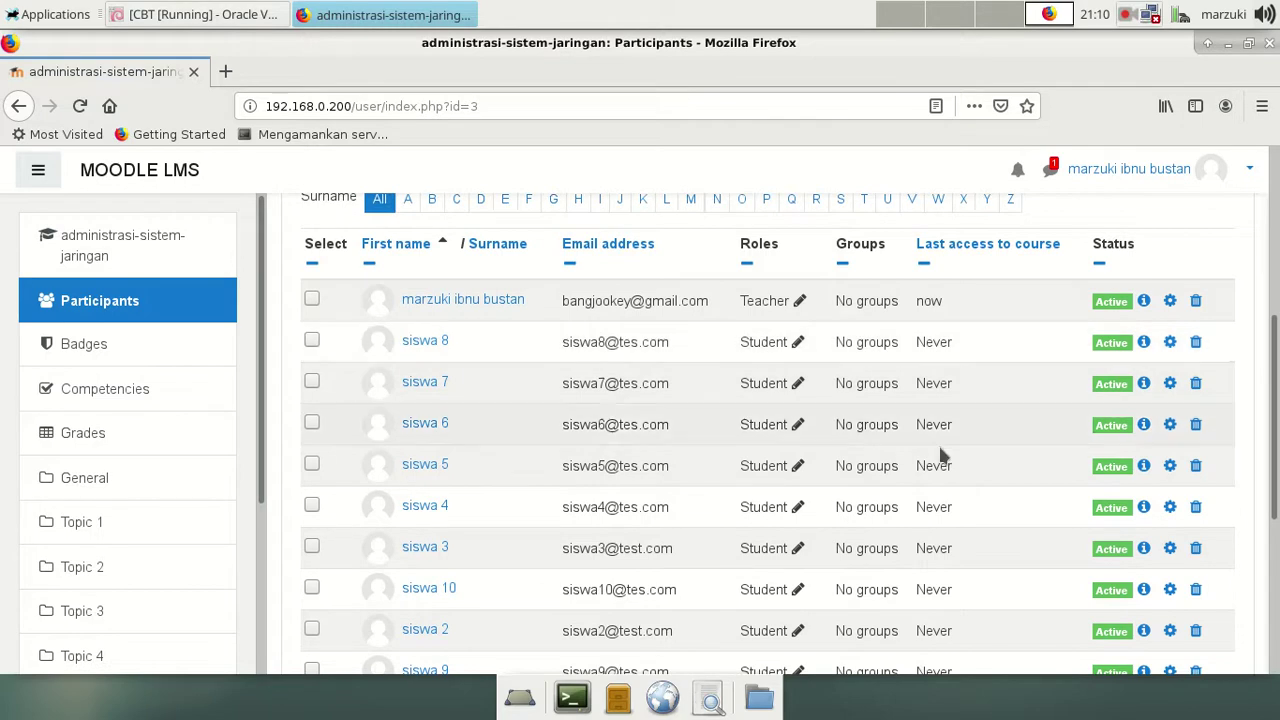
pyautogui.scroll(6, 1007, 476)
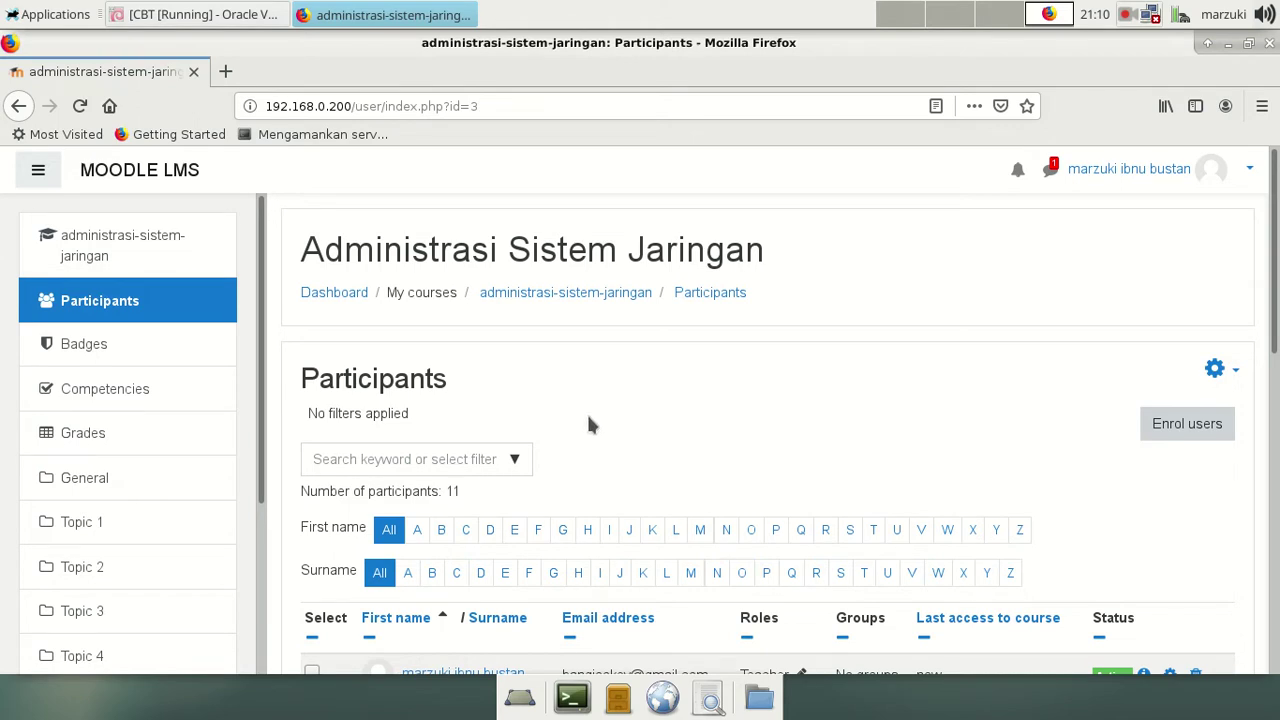
pyautogui.scroll(-2, 702, 428)
pyautogui.scroll(-2, 775, 418)
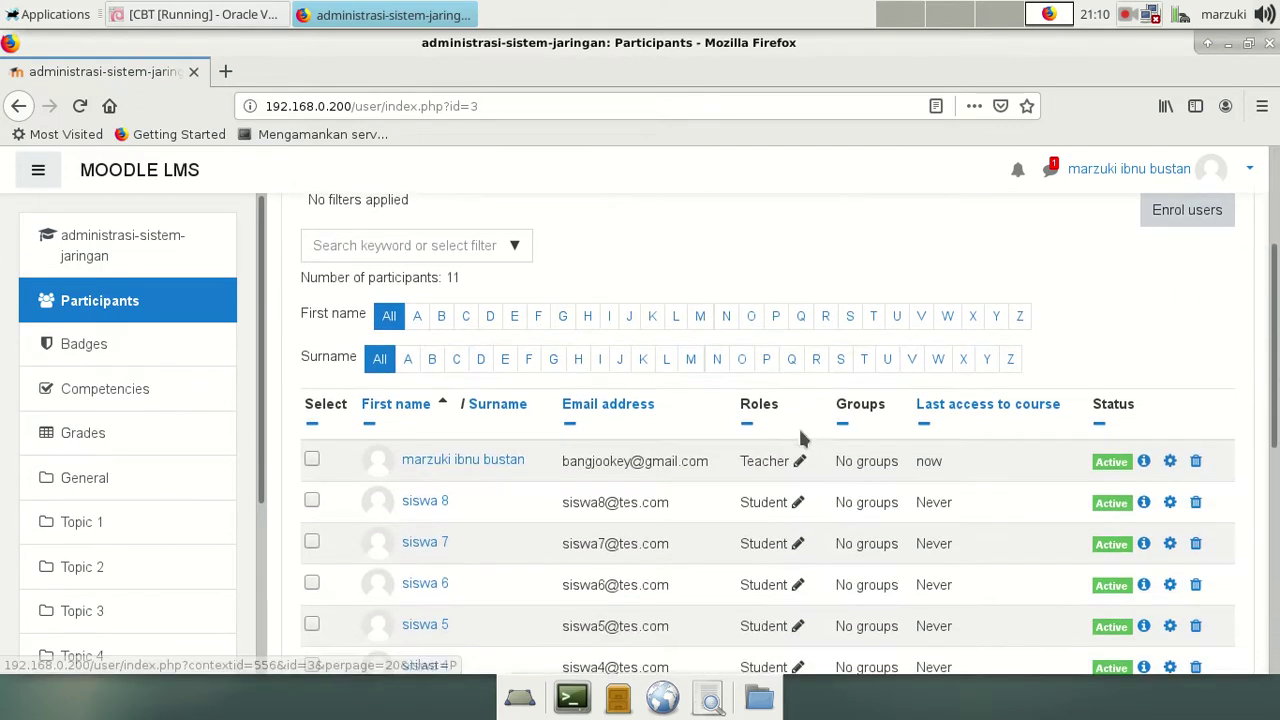
pyautogui.scroll(4, 972, 485)
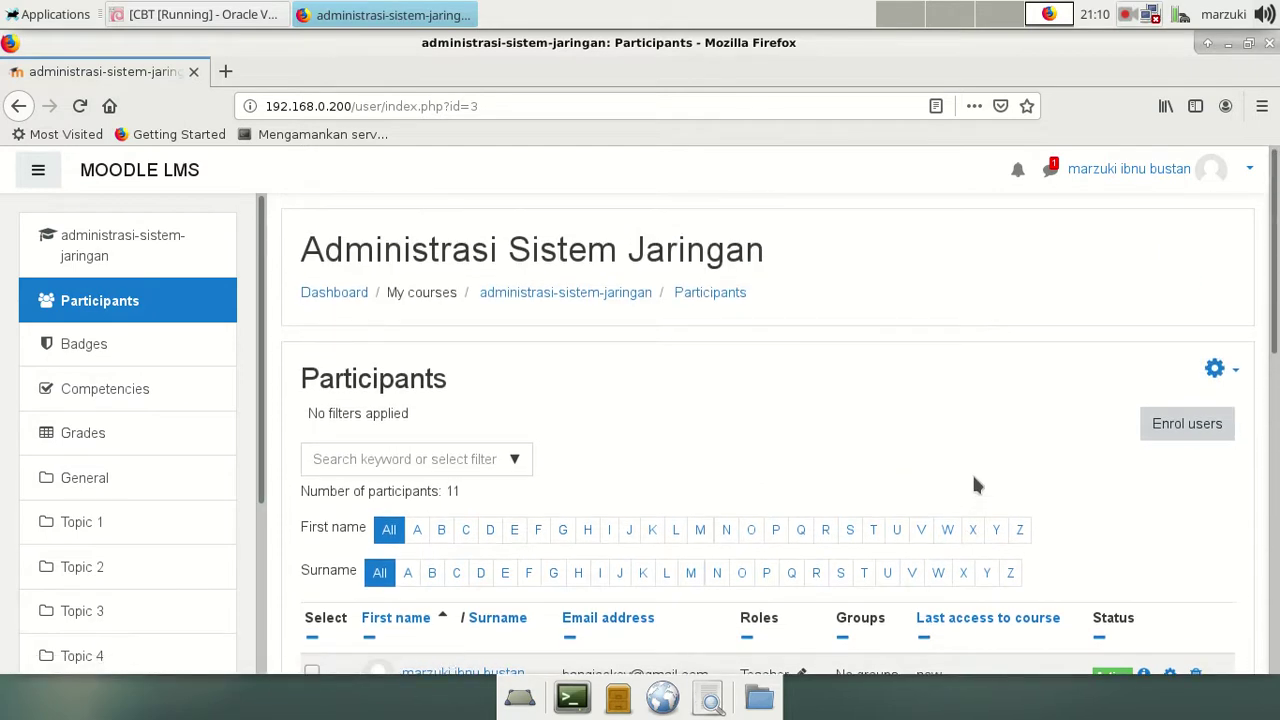
pyautogui.scroll(-4, 1005, 458)
pyautogui.scroll(4, 1005, 458)
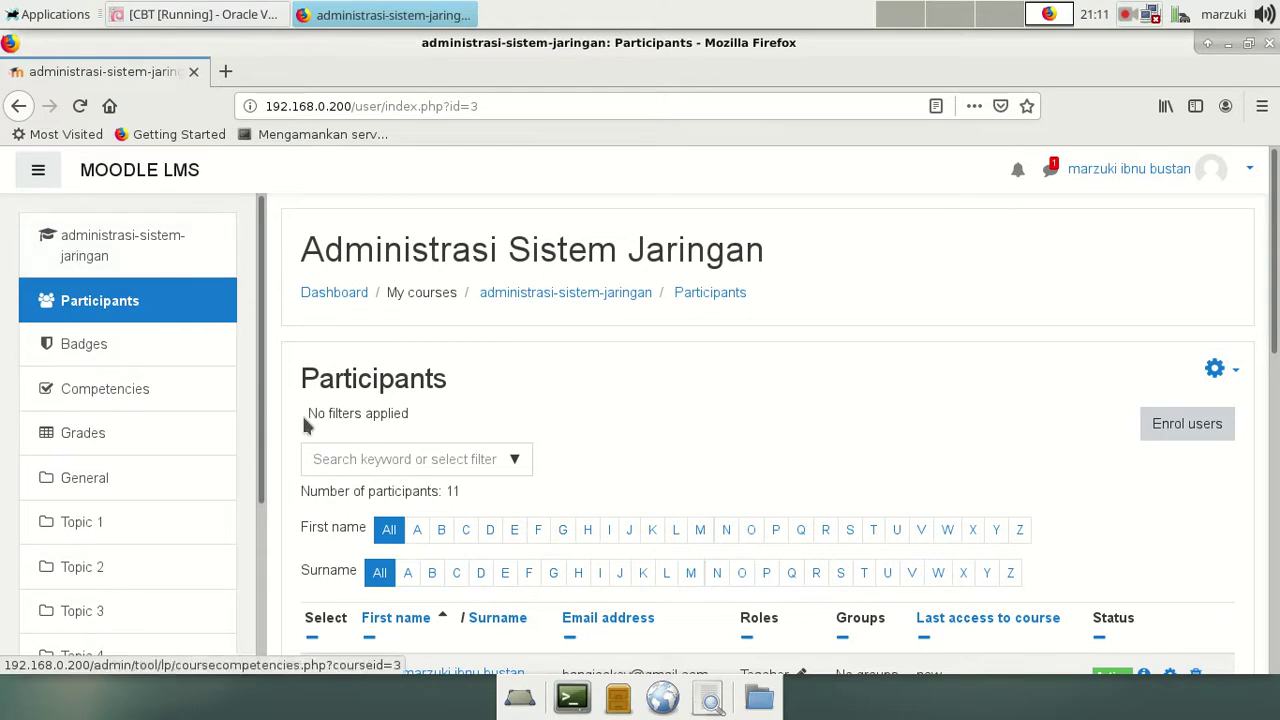
pyautogui.scroll(-2, 203, 405)
pyautogui.scroll(-2, 203, 405)
pyautogui.scroll(4, 200, 403)
# Step: Return to the Administrasi Sistem Jaringan course main page
pyautogui.click(90, 248)
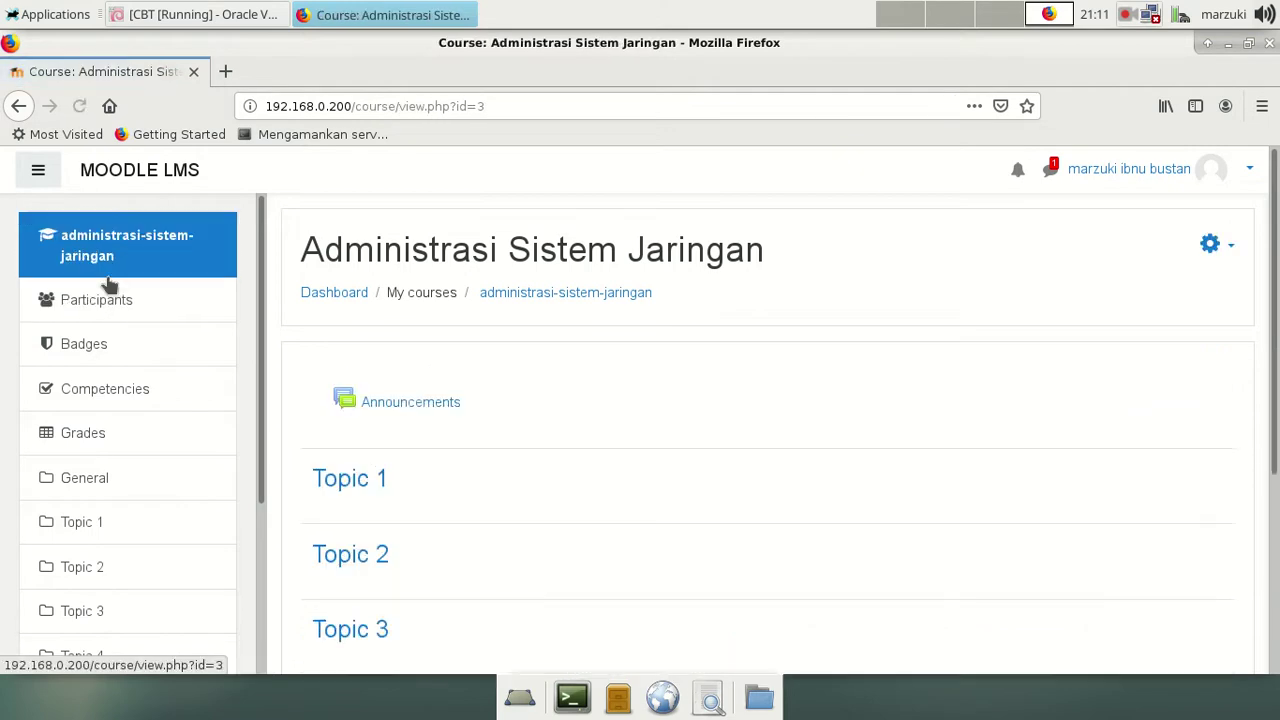
pyautogui.scroll(-3, 1059, 360)
pyautogui.scroll(3, 1059, 360)
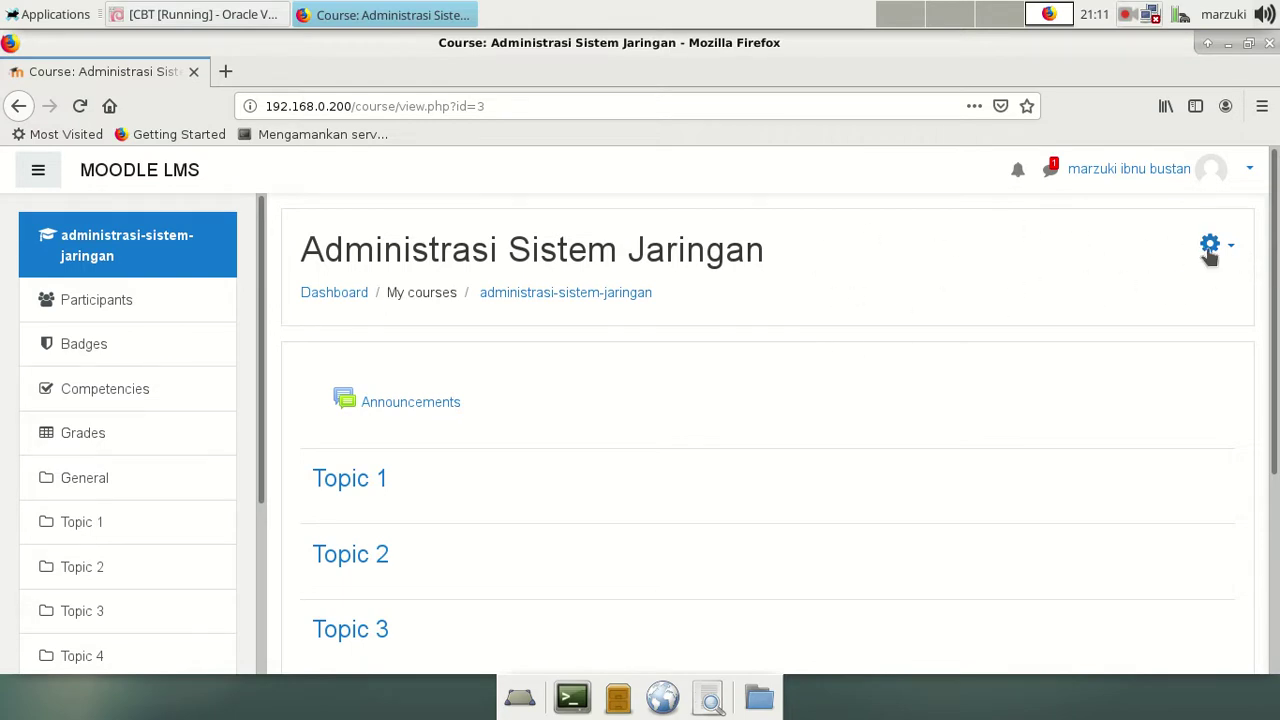
# Step: Turn editing on from the course gear menu and review Topics 1–4
pyautogui.click(1208, 250)
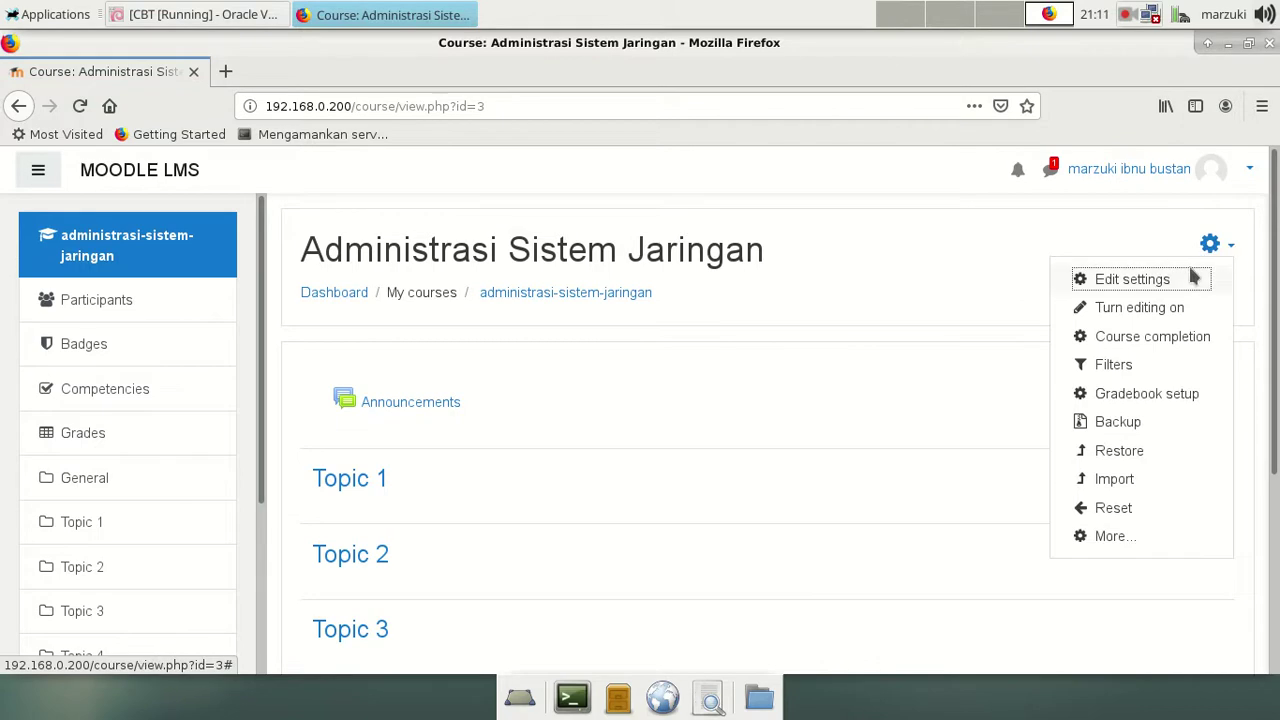
pyautogui.click(1158, 312)
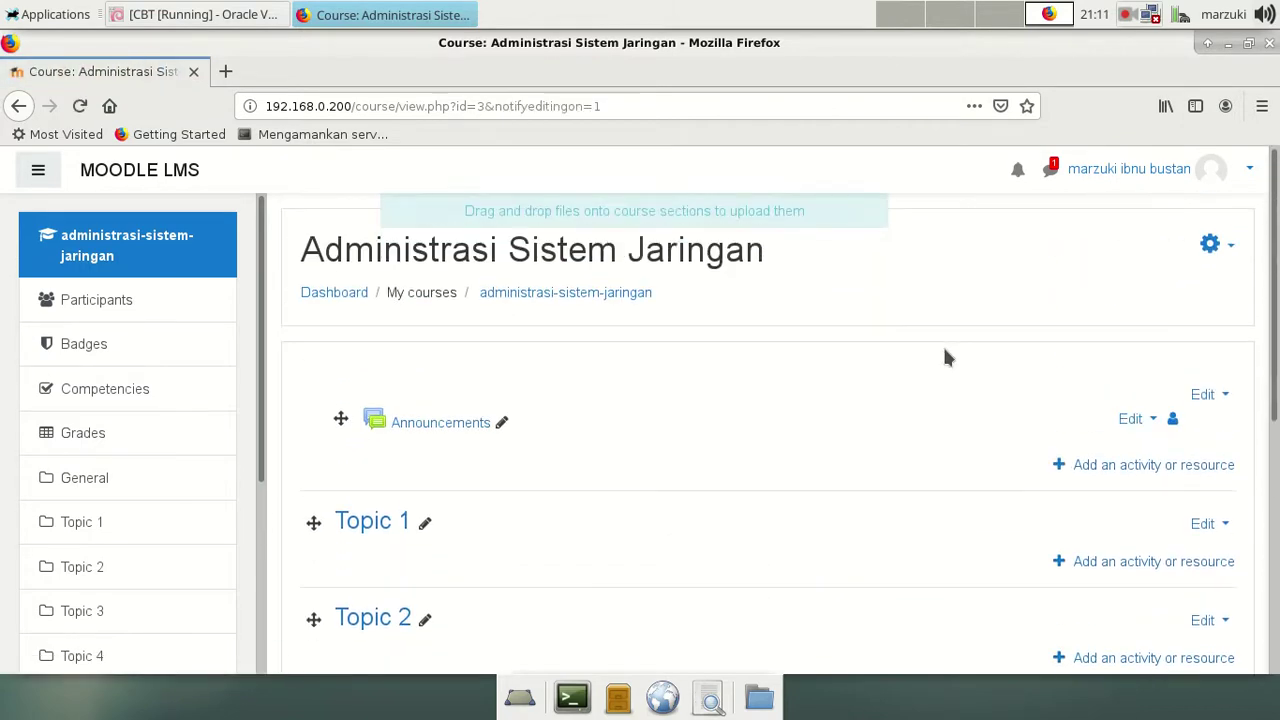
pyautogui.scroll(-3, 549, 526)
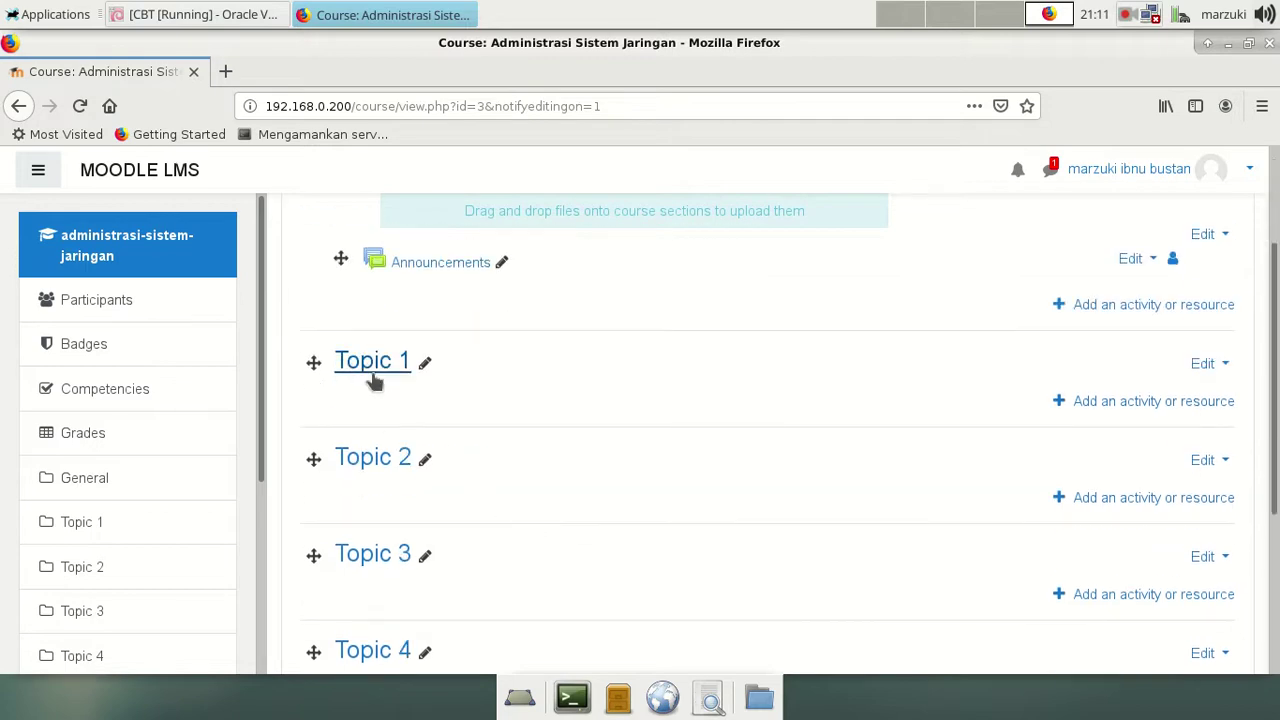
pyautogui.scroll(3, 545, 495)
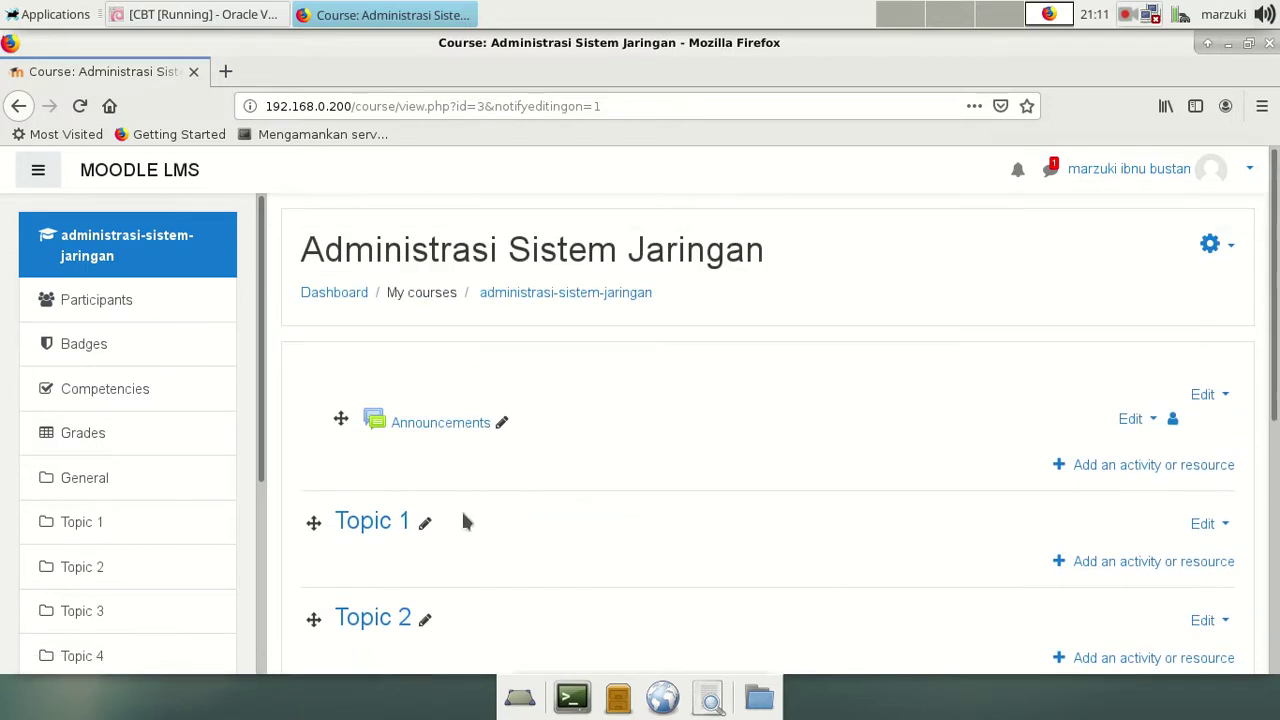
pyautogui.scroll(-3, 490, 550)
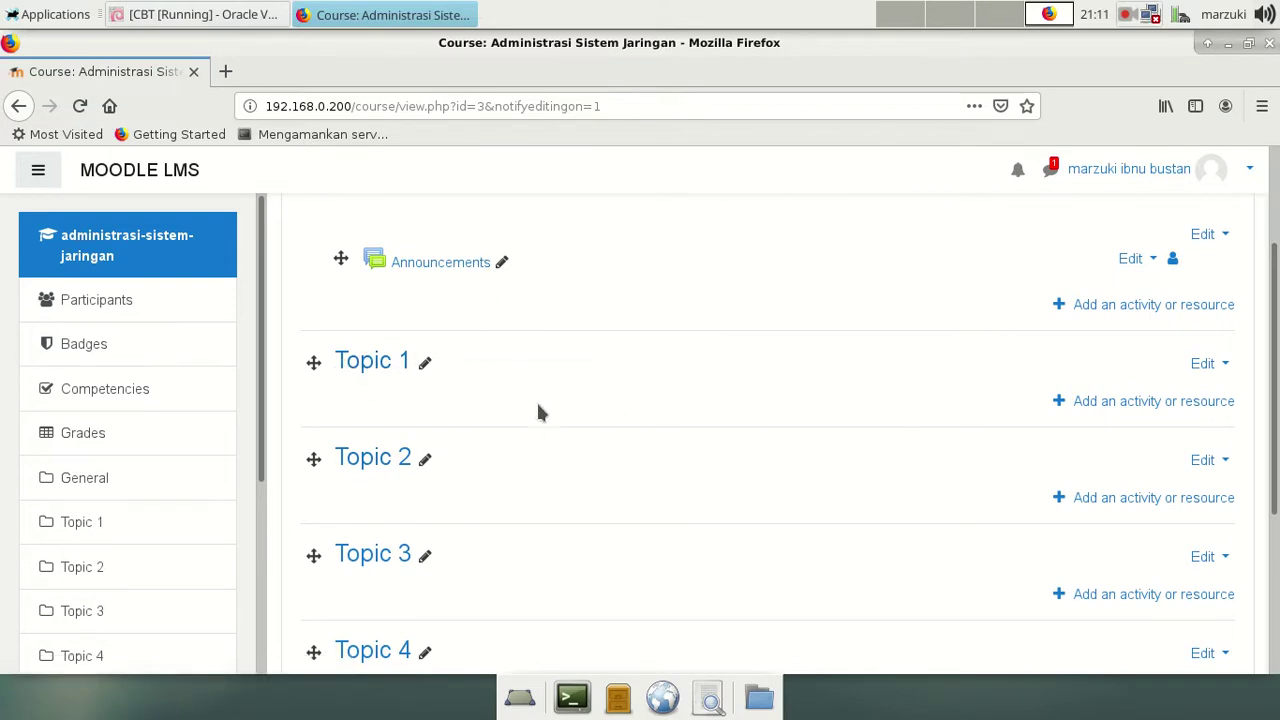
pyautogui.scroll(3, 538, 510)
pyautogui.scroll(-2, 555, 472)
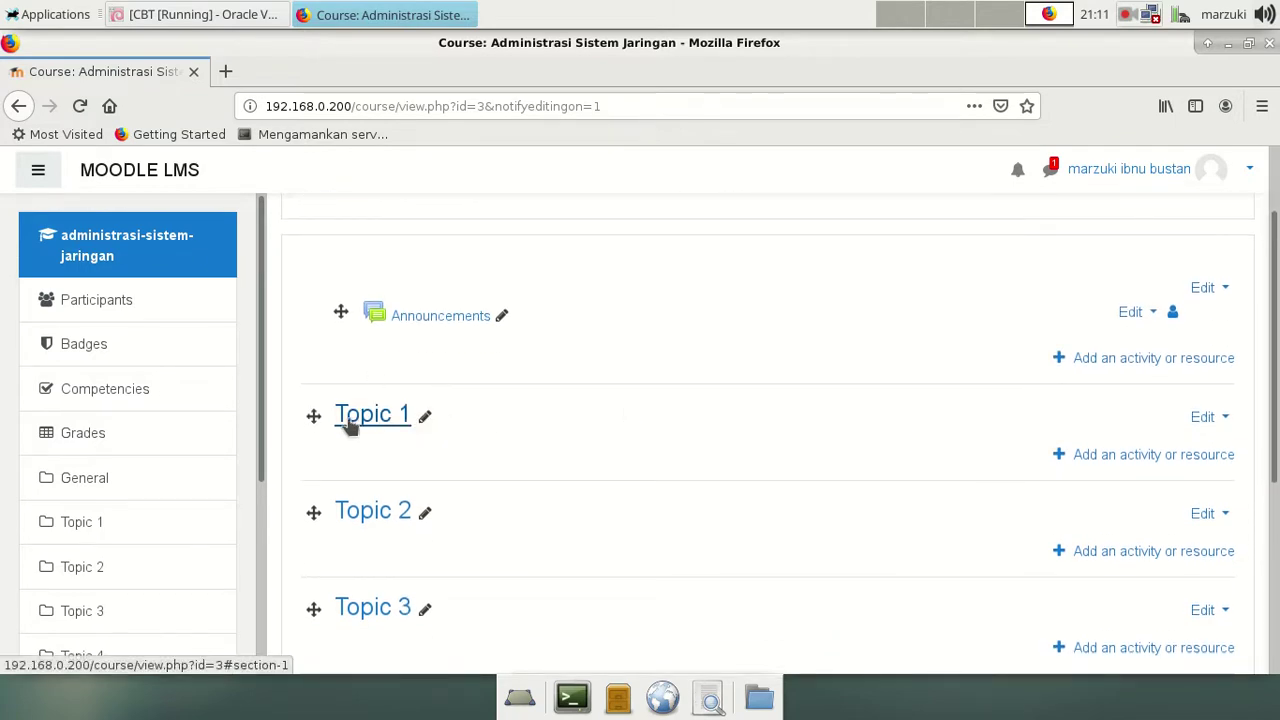
pyautogui.scroll(-2, 428, 510)
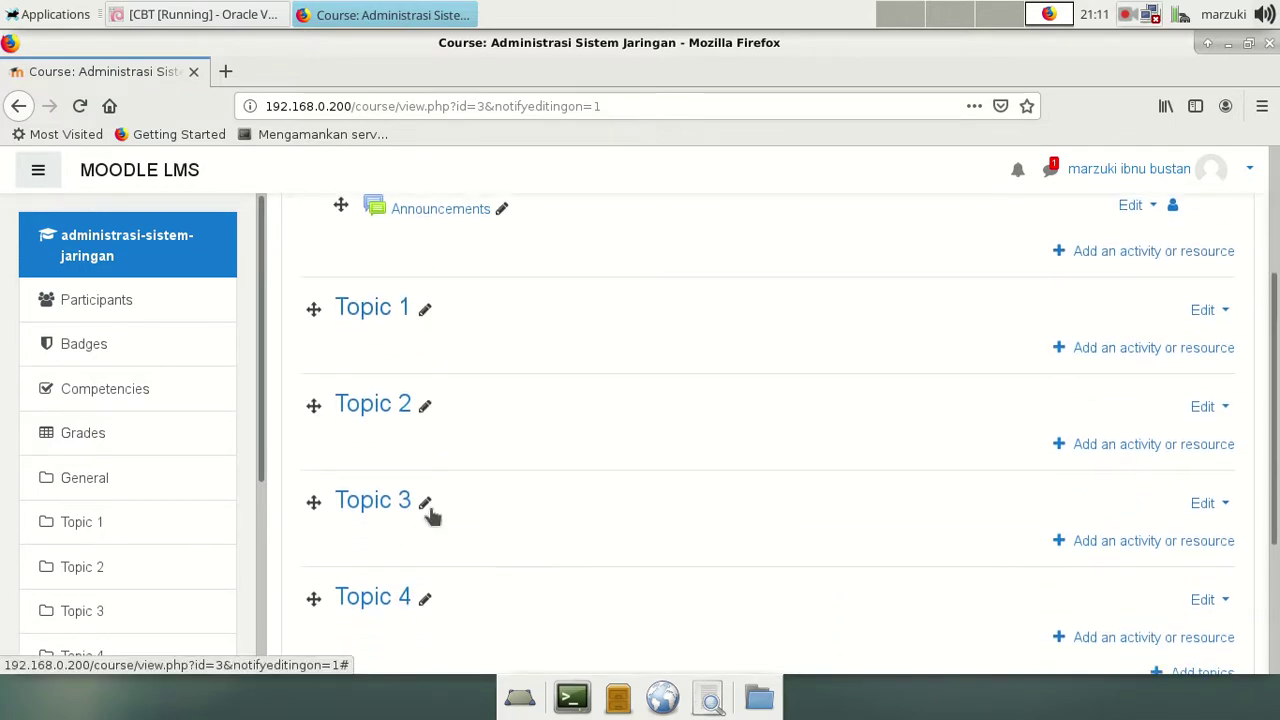
pyautogui.scroll(-2, 430, 512)
pyautogui.scroll(2, 432, 506)
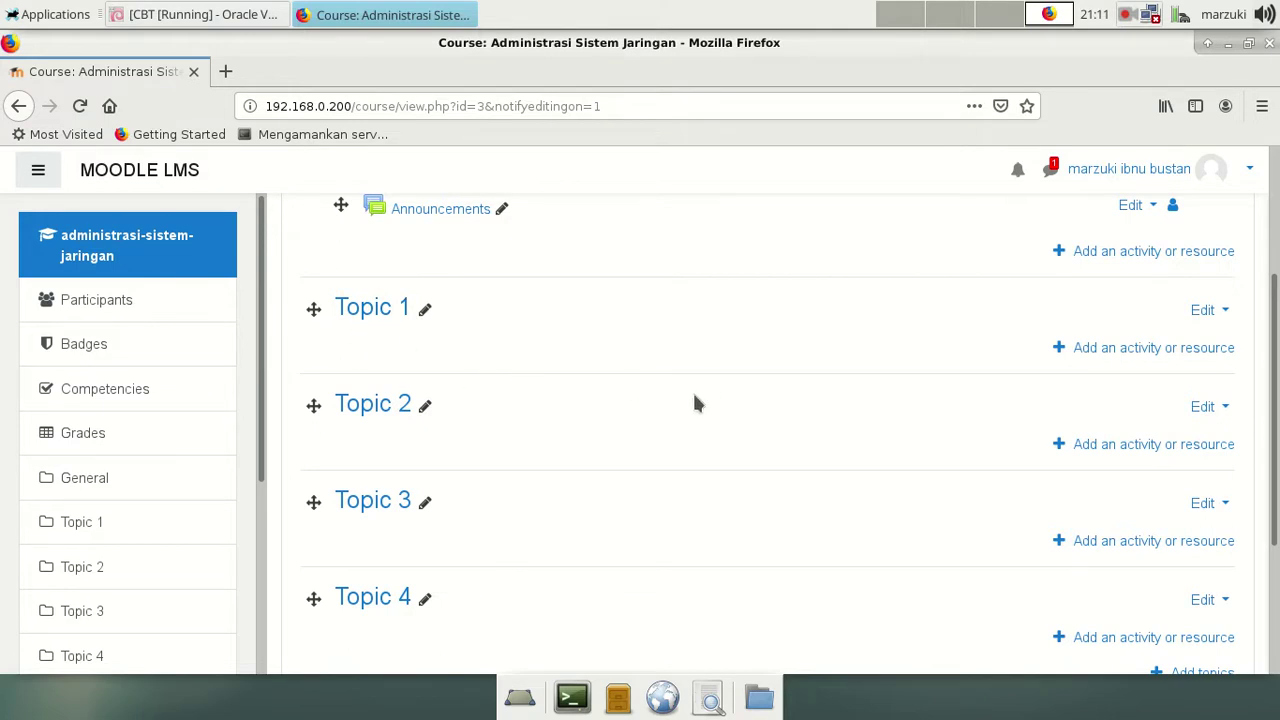
pyautogui.scroll(2, 702, 388)
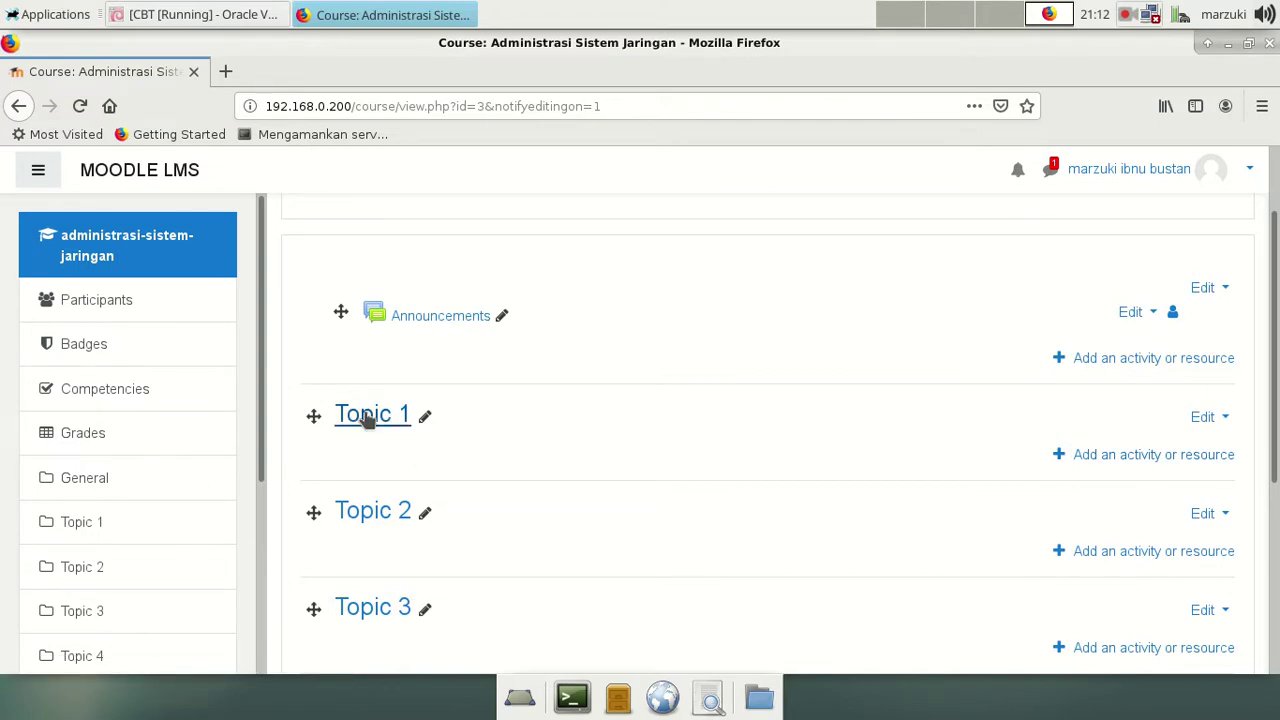
# Step: Edit the Topic 1 title inline to 'Try Out 1' and save it
pyautogui.click(425, 418)
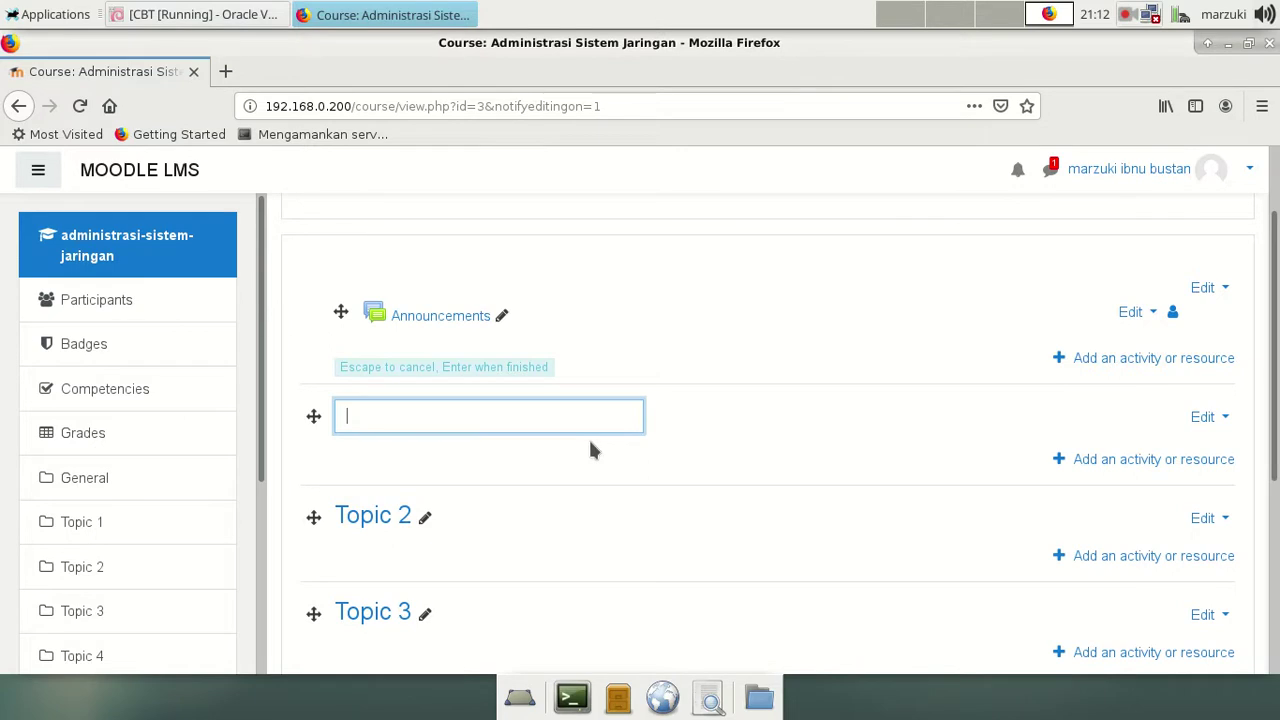
pyautogui.write('Try Out 1')
pyautogui.press('Return')
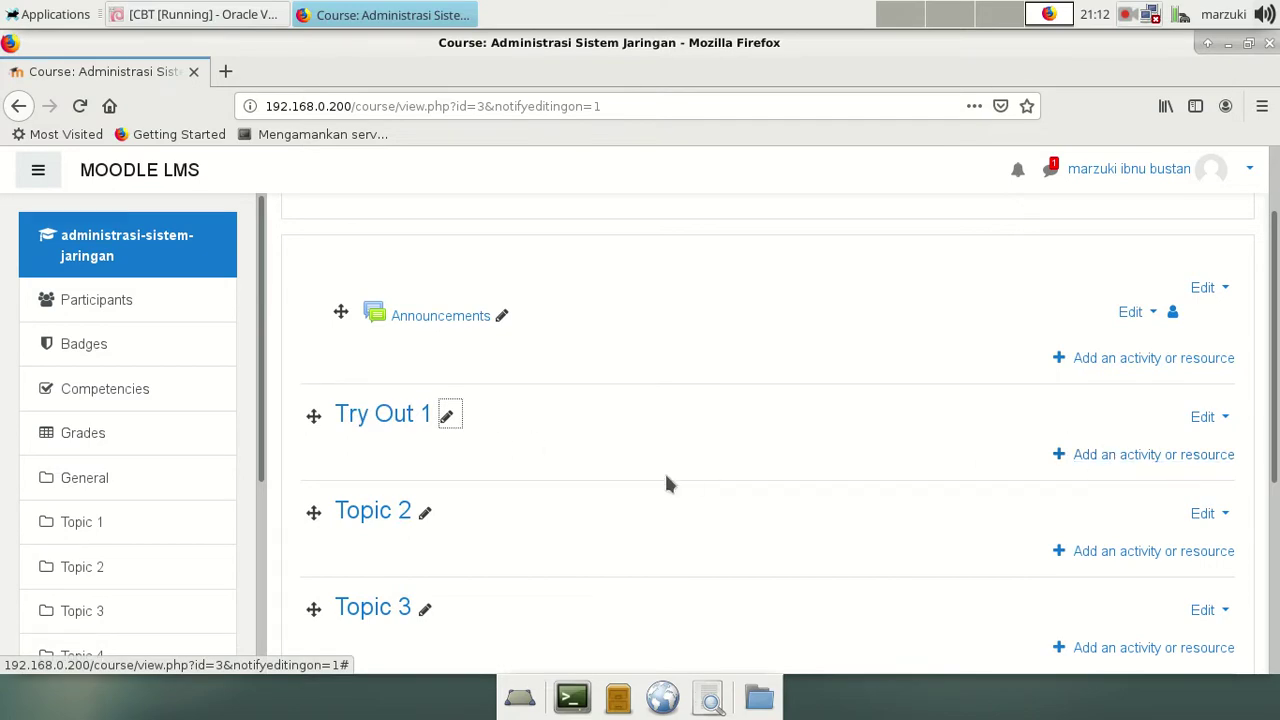
# Step: Pick Quiz in the activity chooser under Try Out 1 and add it
pyautogui.click(1182, 457)
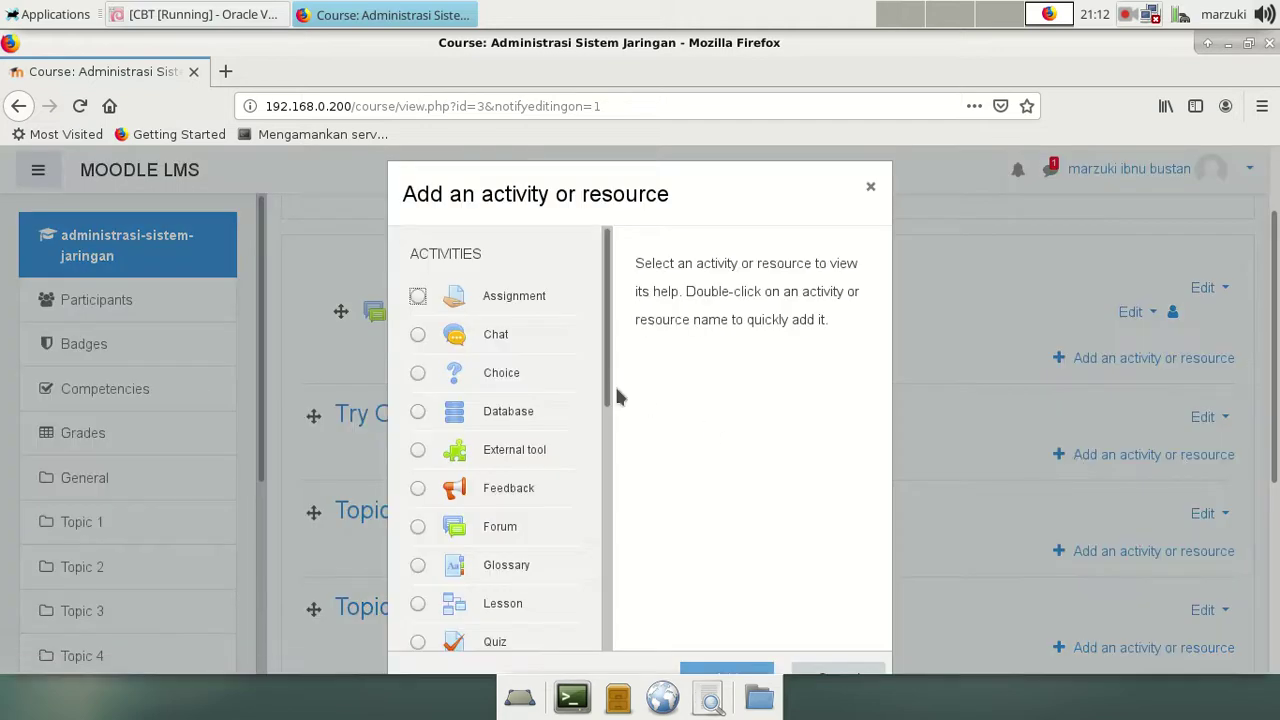
pyautogui.scroll(-1, 610, 405)
pyautogui.moveTo(610, 405); pyautogui.dragTo(575, 320)
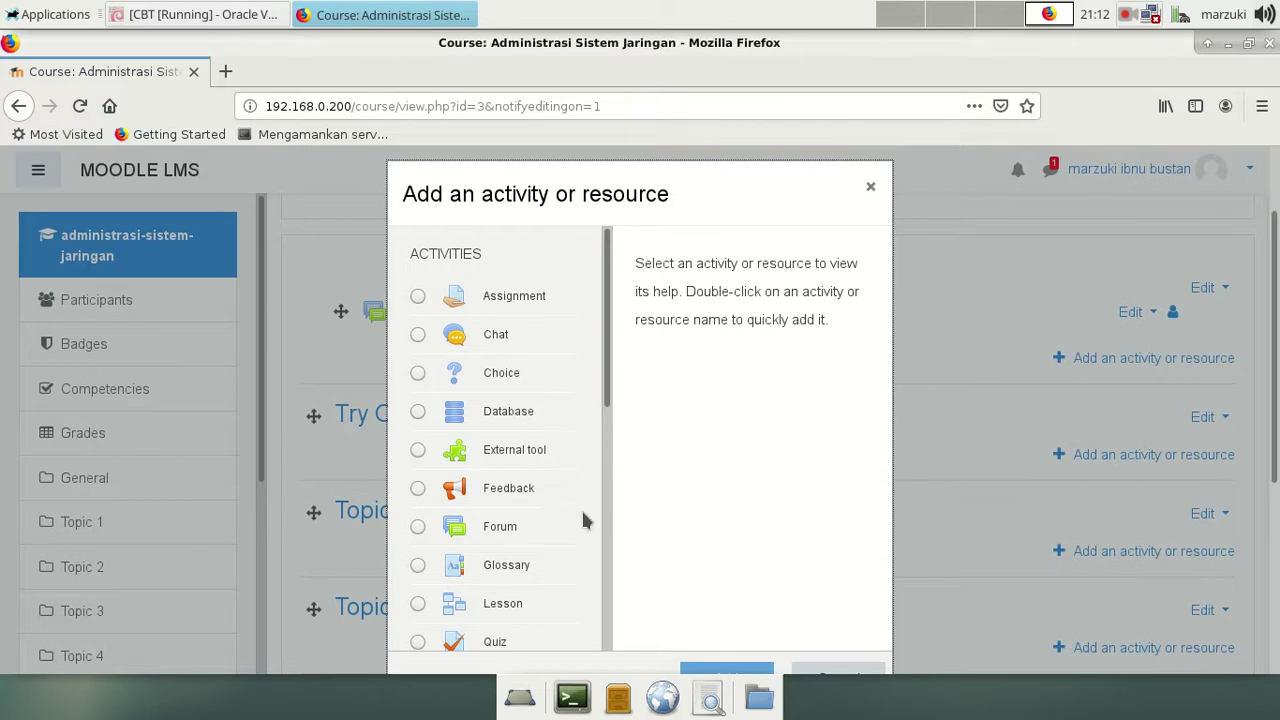
pyautogui.scroll(-2, 582, 508)
pyautogui.scroll(1, 515, 372)
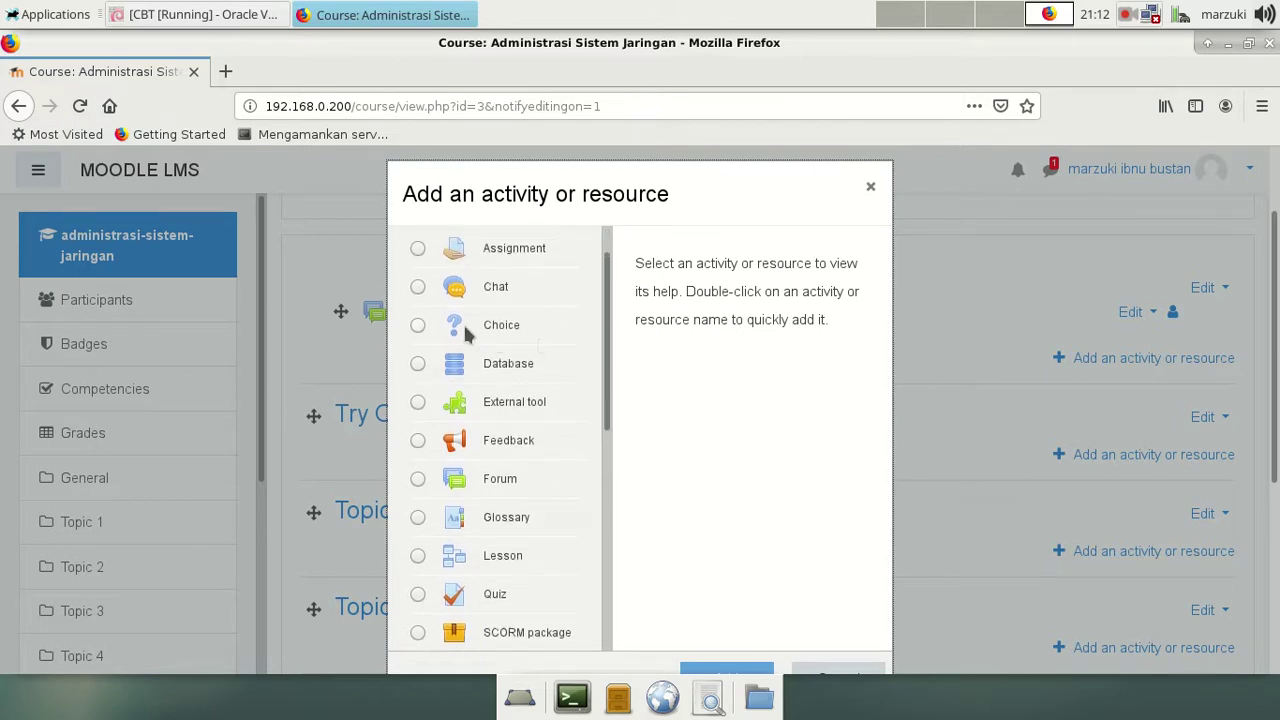
pyautogui.scroll(-1, 593, 508)
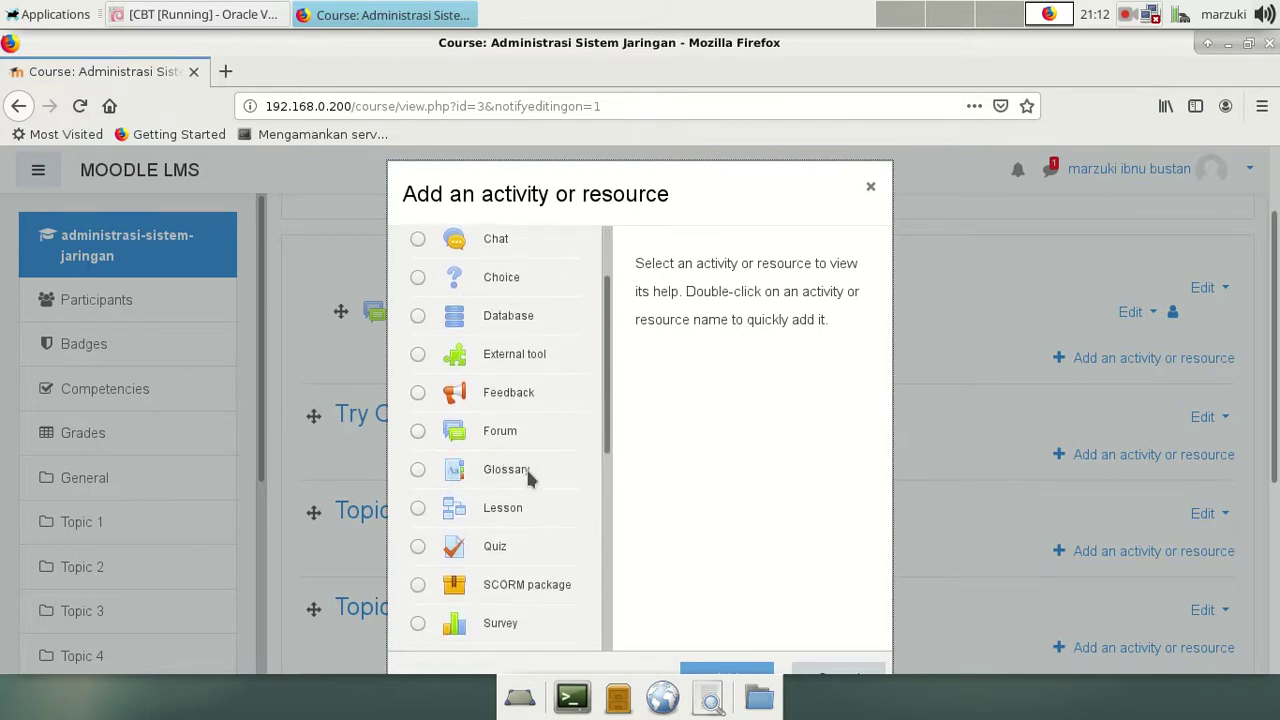
pyautogui.scroll(-2, 600, 554)
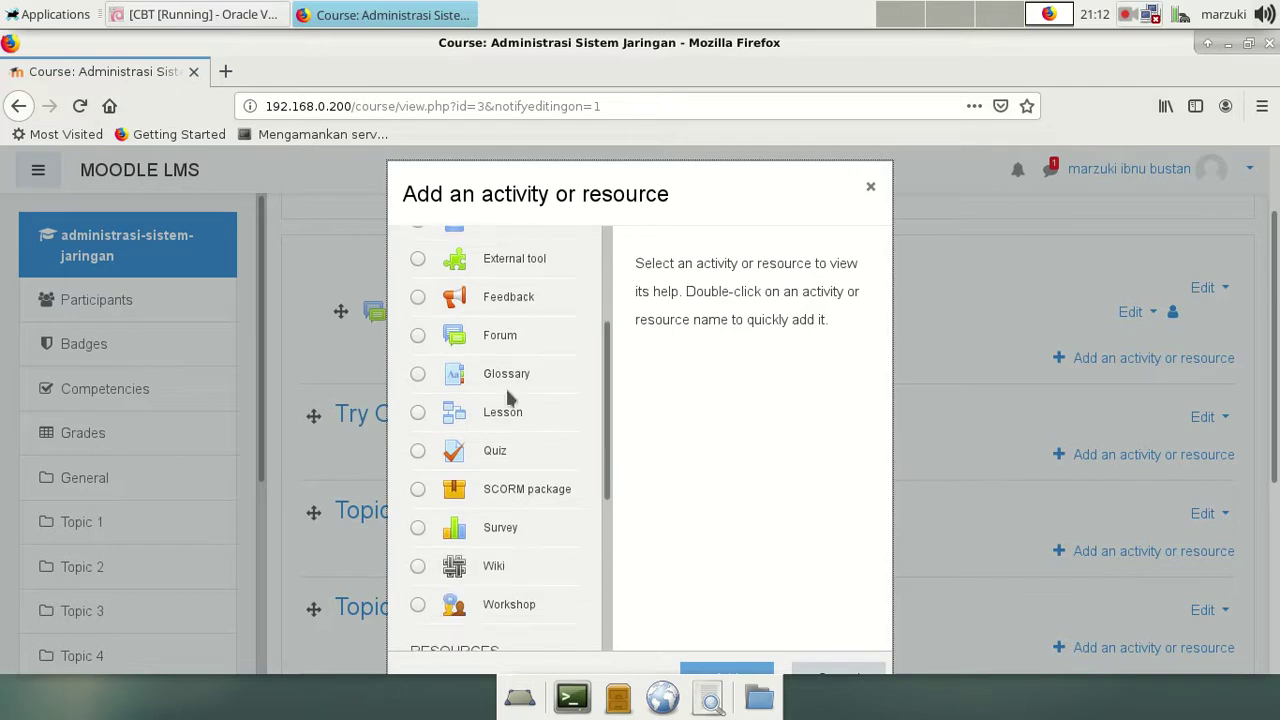
pyautogui.click(419, 451)
pyautogui.scroll(-4, 1030, 516)
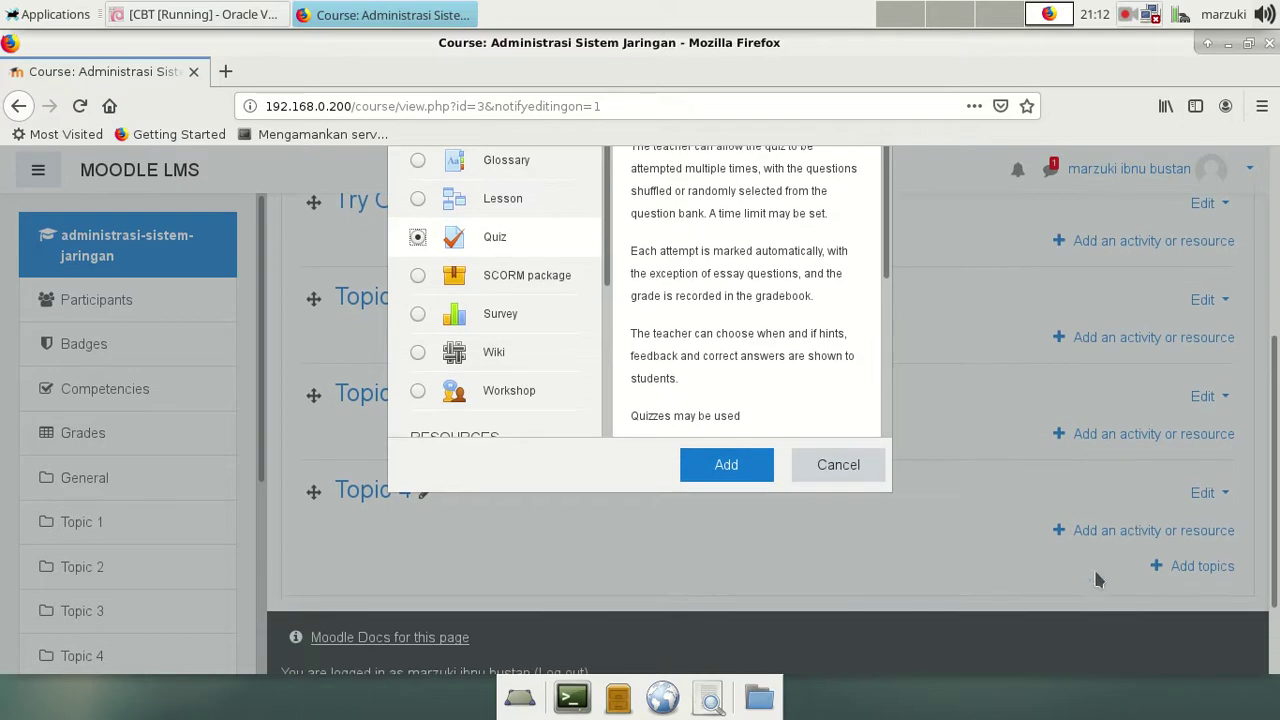
pyautogui.click(722, 468)
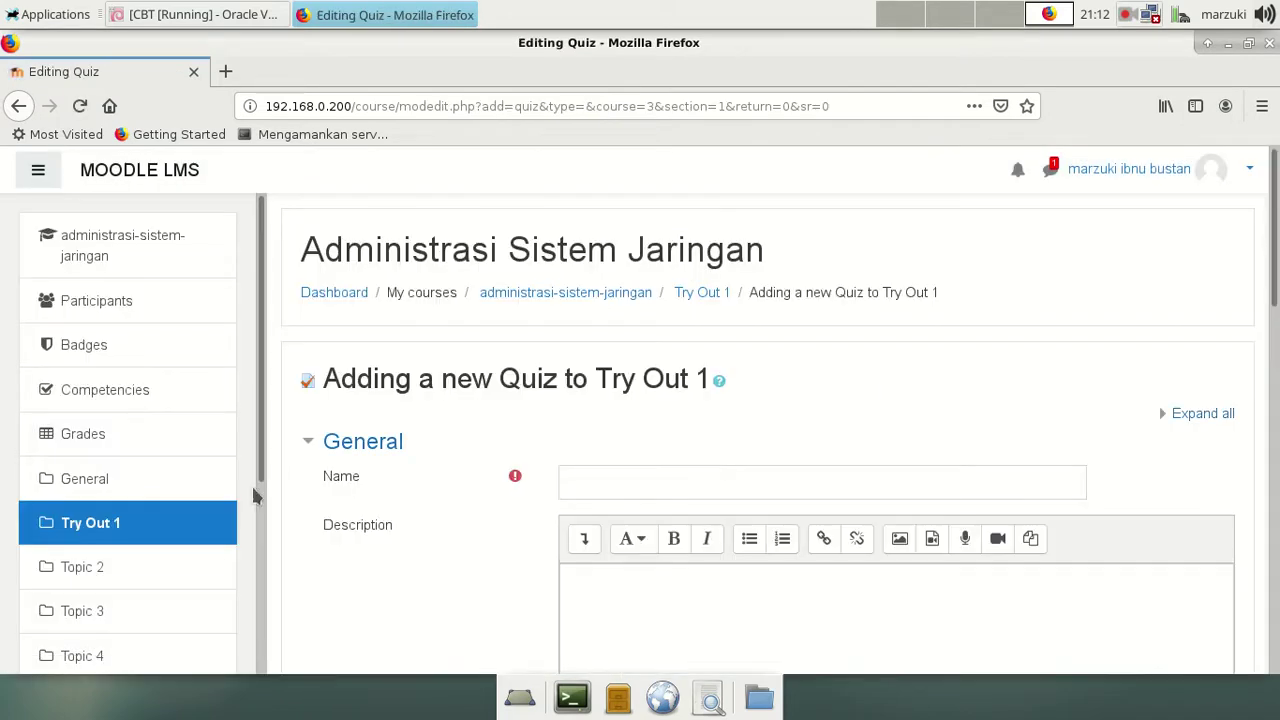
# Step: Enter 'Try Out Administrasi sistem jaringan' as the quiz name
pyautogui.scroll(-2, 849, 436)
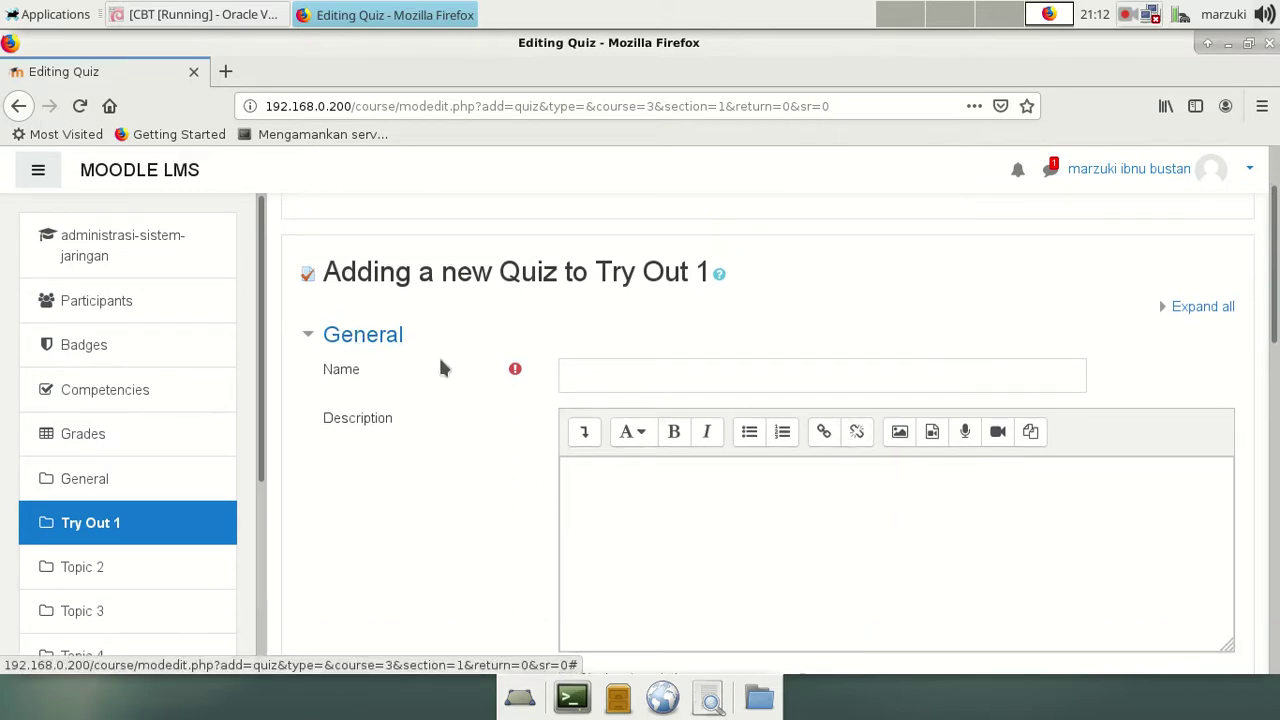
pyautogui.scroll(-1, 438, 369)
pyautogui.click(602, 320)
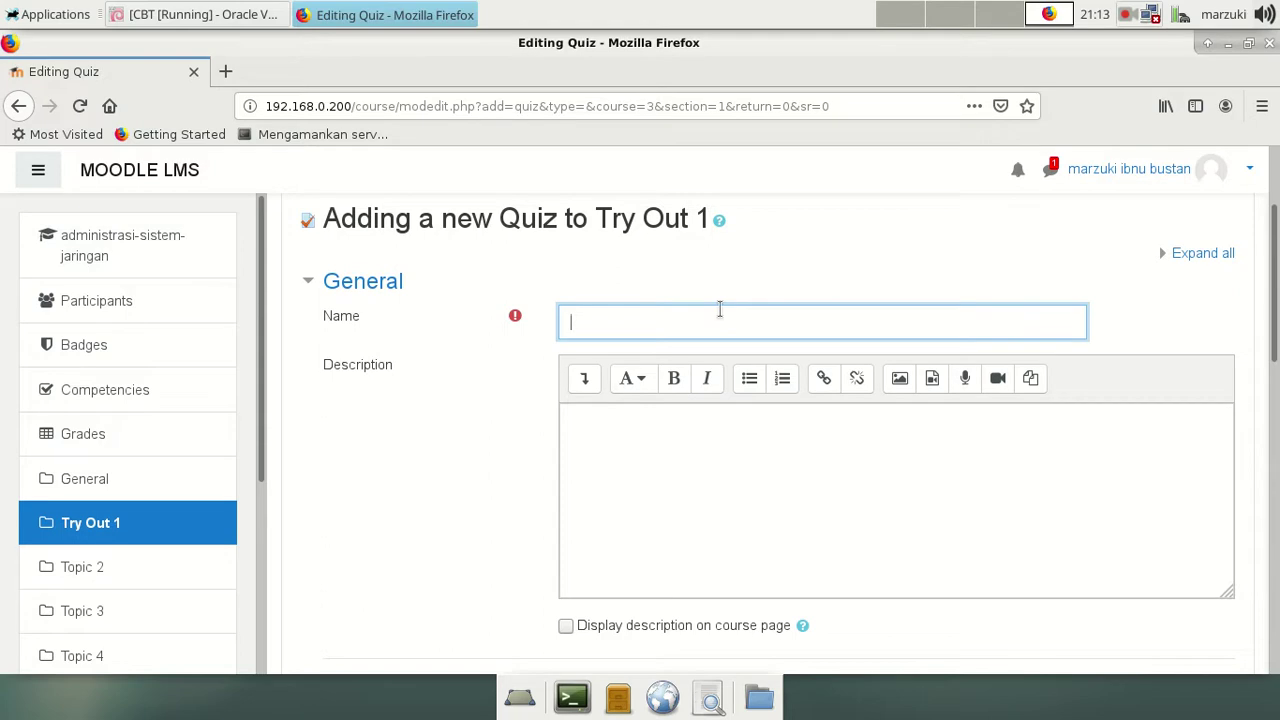
pyautogui.write('Out Administrasi ss')
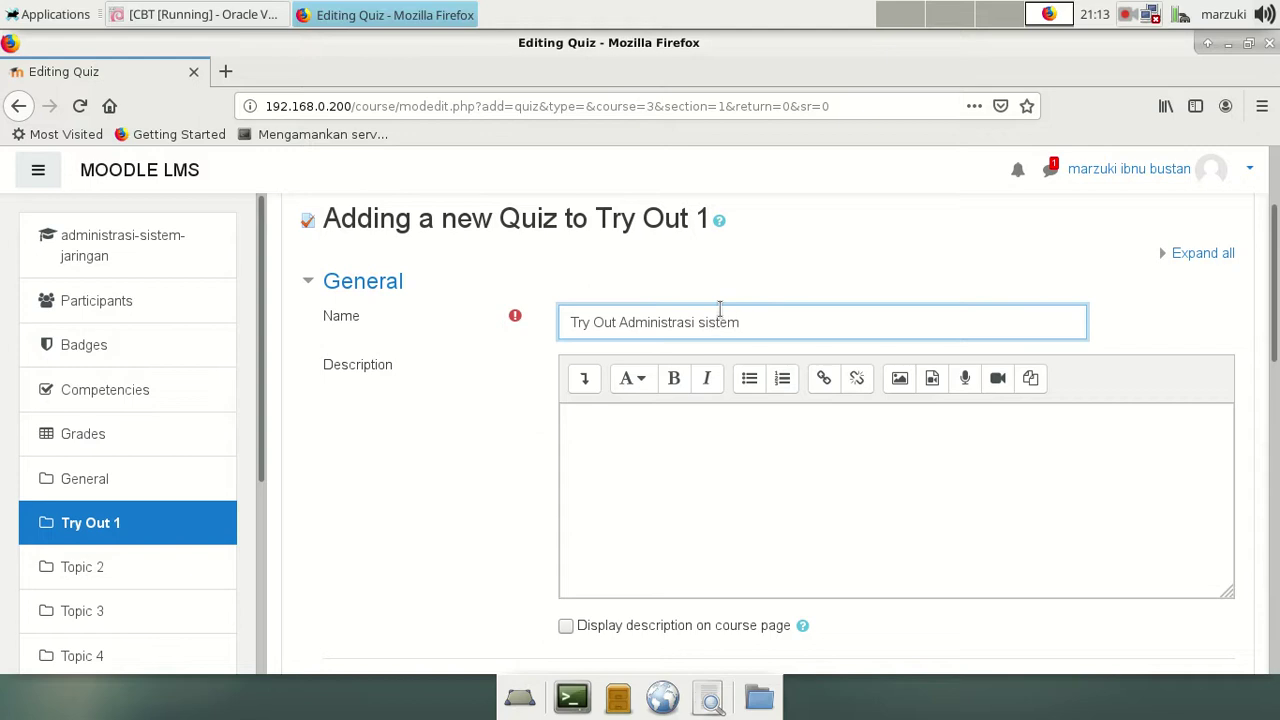
pyautogui.write('stem jaringan')
pyautogui.scroll(-3, 772, 396)
pyautogui.scroll(1, 390, 260)
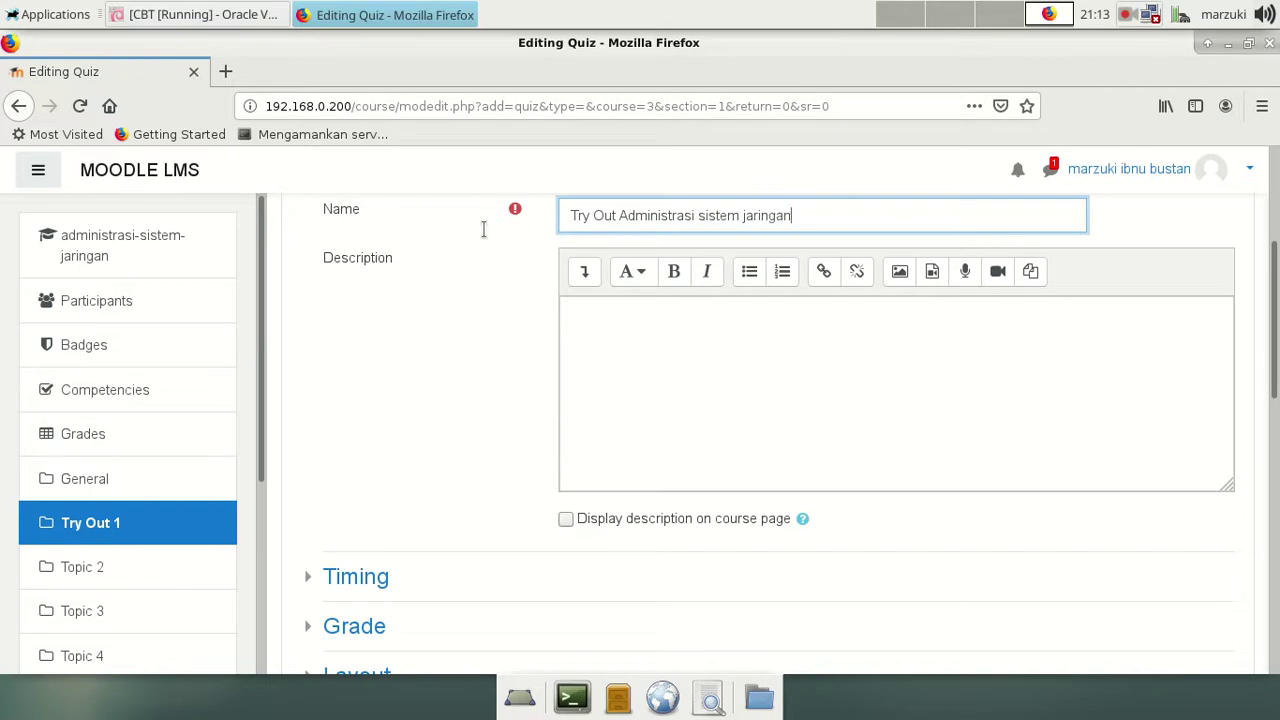
pyautogui.moveTo(820, 214); pyautogui.dragTo(537, 214)
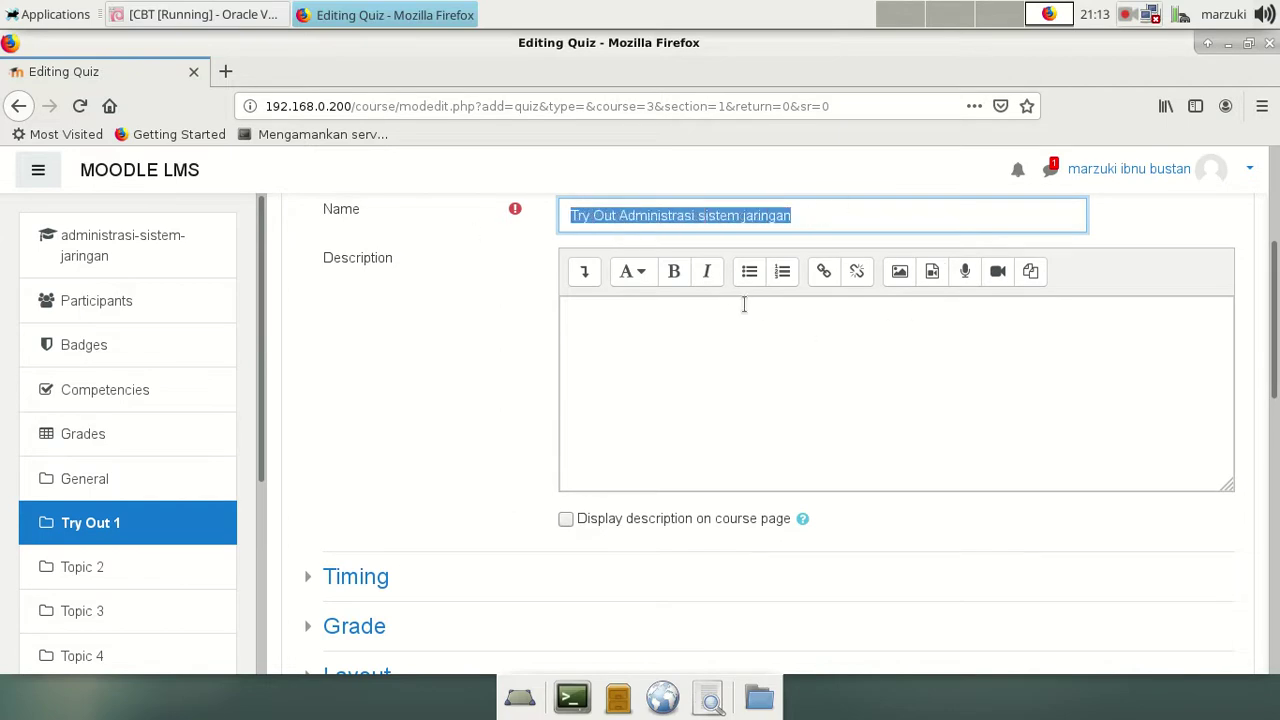
pyautogui.click(825, 348)
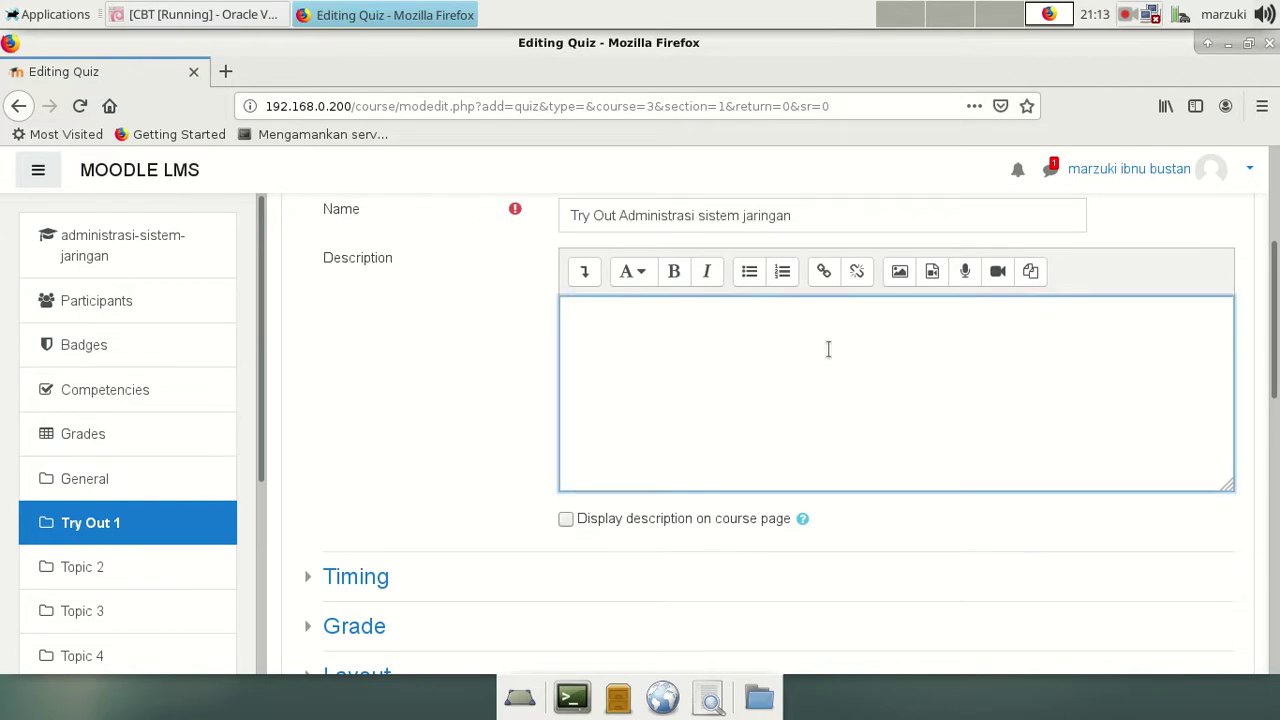
# Step: Start a bulleted description: multiple-choice format, 40 questions, and 60 Menit / 1 Jam working time
pyautogui.click(750, 272)
pyautogui.write('Soal ')
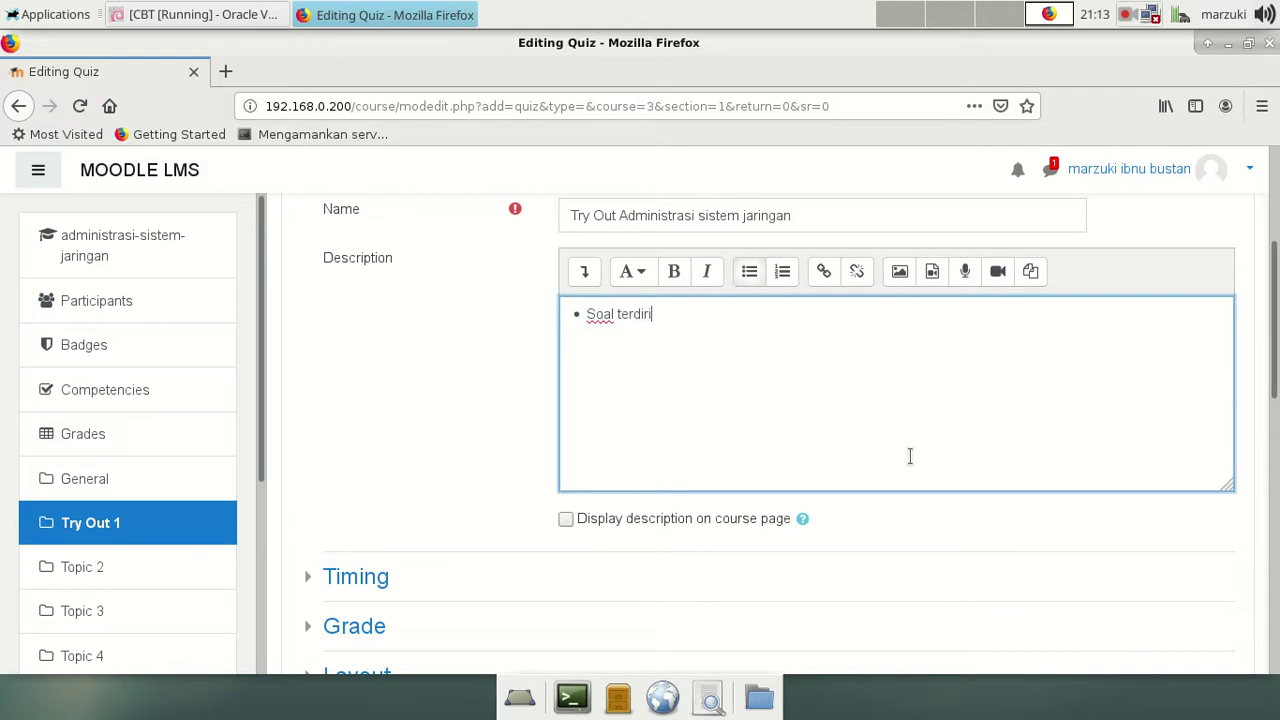
pyautogui.write('terdir')
pyautogui.press('BackSpace')
pyautogui.press('BackSpace')
pyautogui.press('BackSpace')
pyautogui.press('BackSpace')
pyautogui.press('BackSpace')
pyautogui.press('BackSpace')
pyautogui.press('BackSpace')
pyautogui.press('BackSpace')
pyautogui.press('BackSpace')
pyautogui.press('BackSpace')
pyautogui.press('BackSpace')
pyautogui.write('Bentuk Soal pilihan ga')
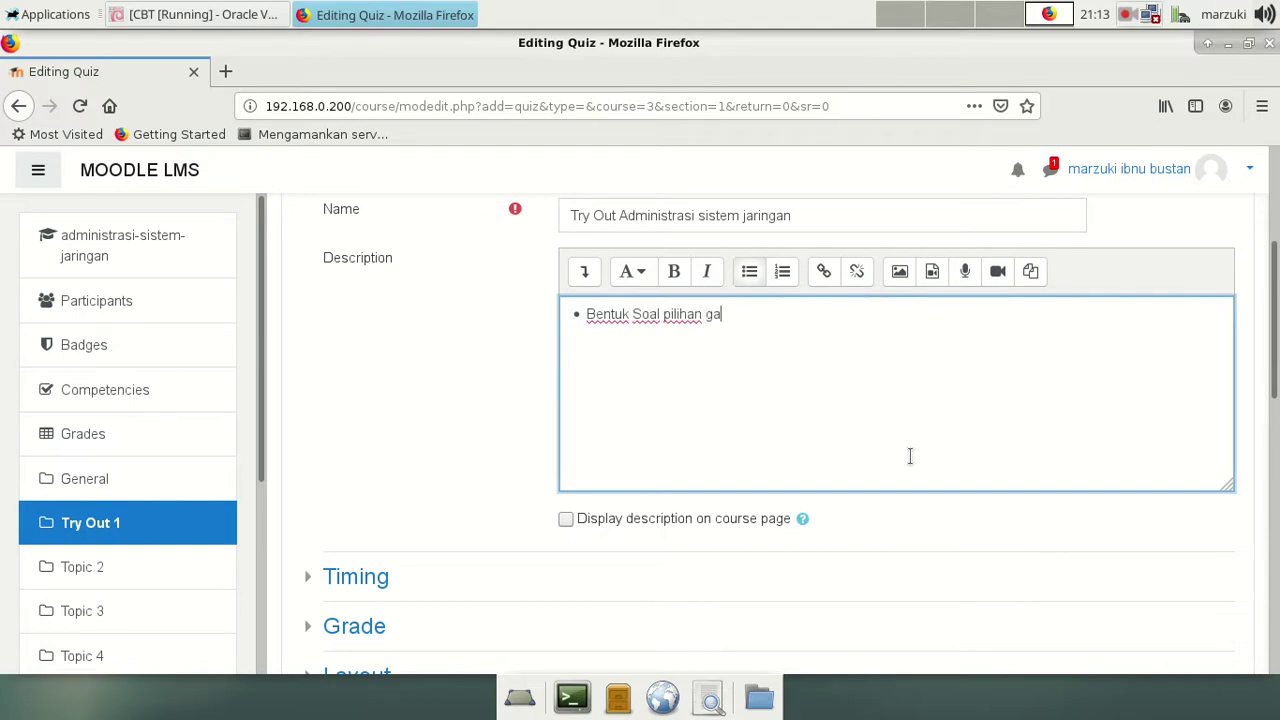
pyautogui.write('nda Jumlah Soal 40')
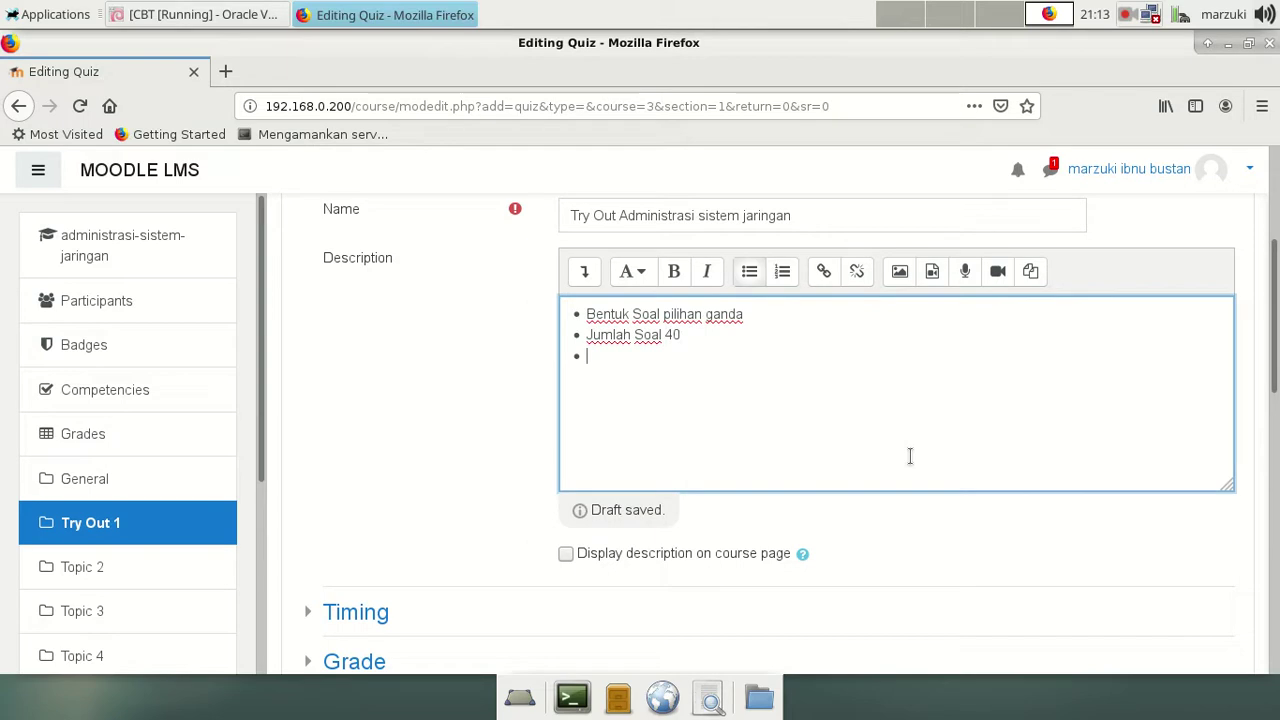
pyautogui.write('tu POengerjaan soal')
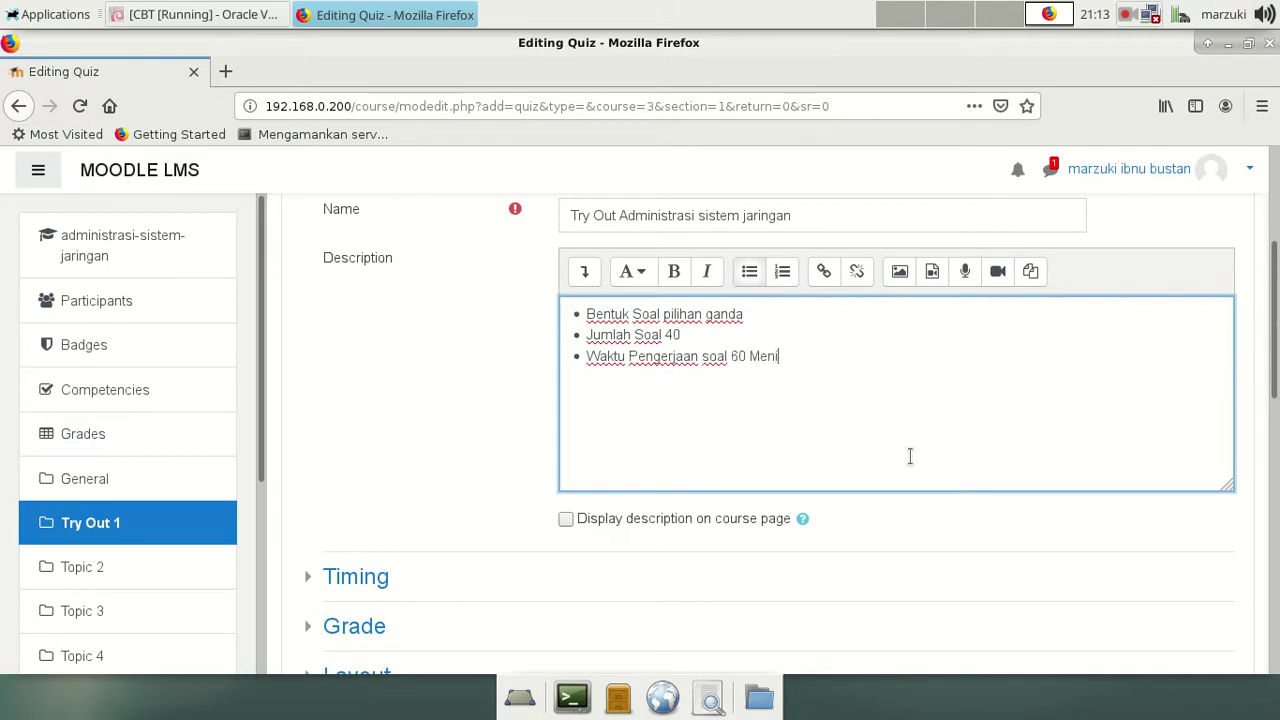
pyautogui.write('60 Menit / 1 Jam')
pyautogui.press('Return')
# Step: Add bullets banning communication devices, working with friends, and bringing notes
pyautogui.write('Dilarang m')
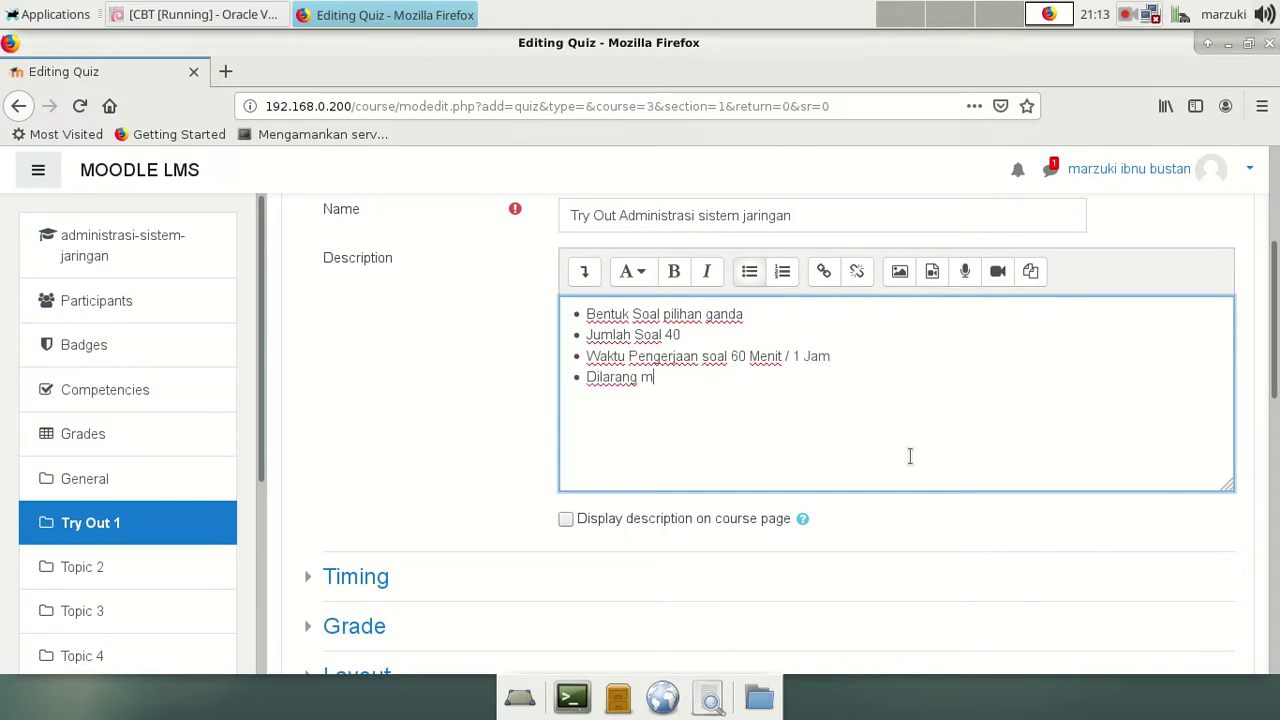
pyautogui.write('embawa ')
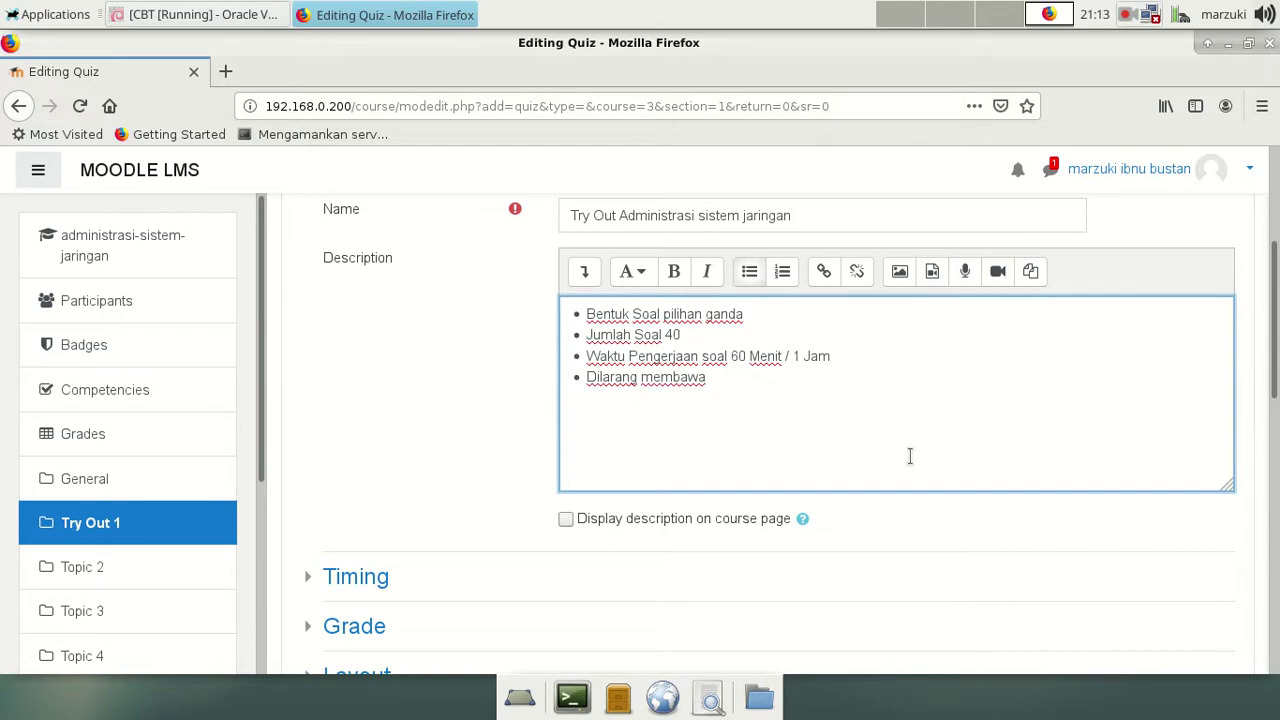
pyautogui.write('alat komunikasi')
pyautogui.press('Return')
pyautogui.write('Dilarang be')
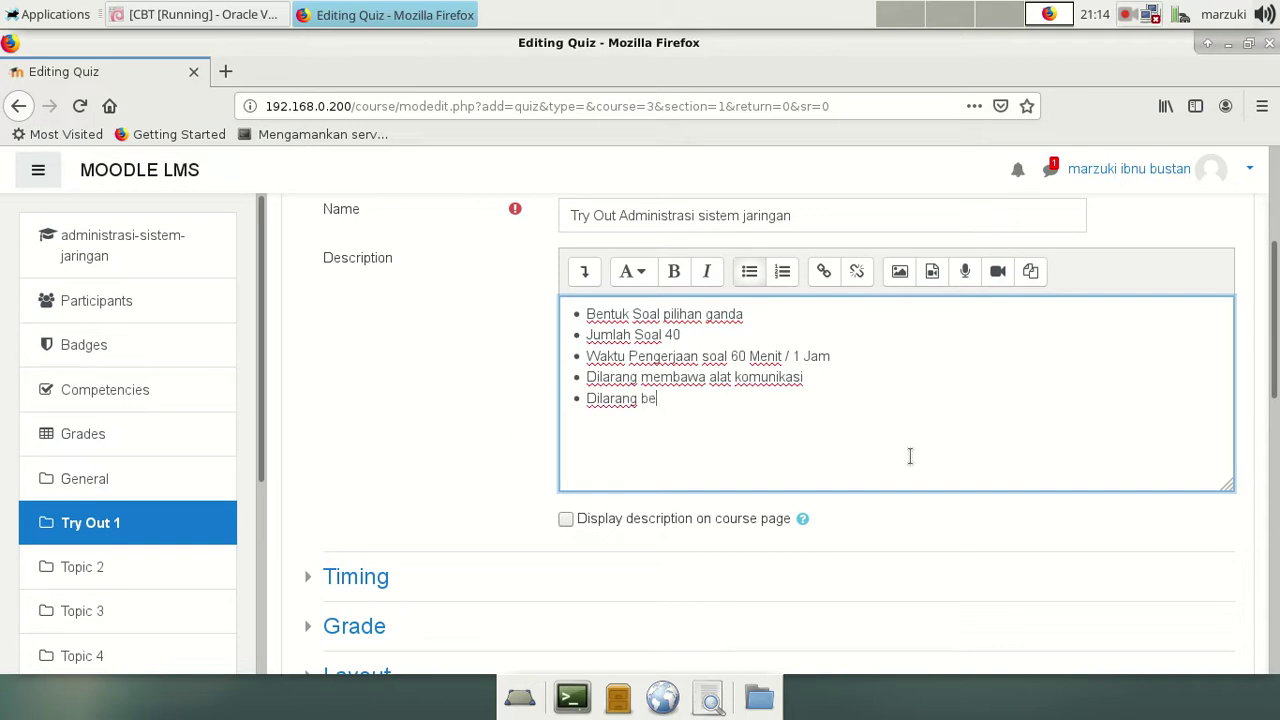
pyautogui.press('BackSpace')
pyautogui.press('BackSpace')
pyautogui.write('ama dengan teman')
pyautogui.press('Return')
pyautogui.write('Dilarang membawa')
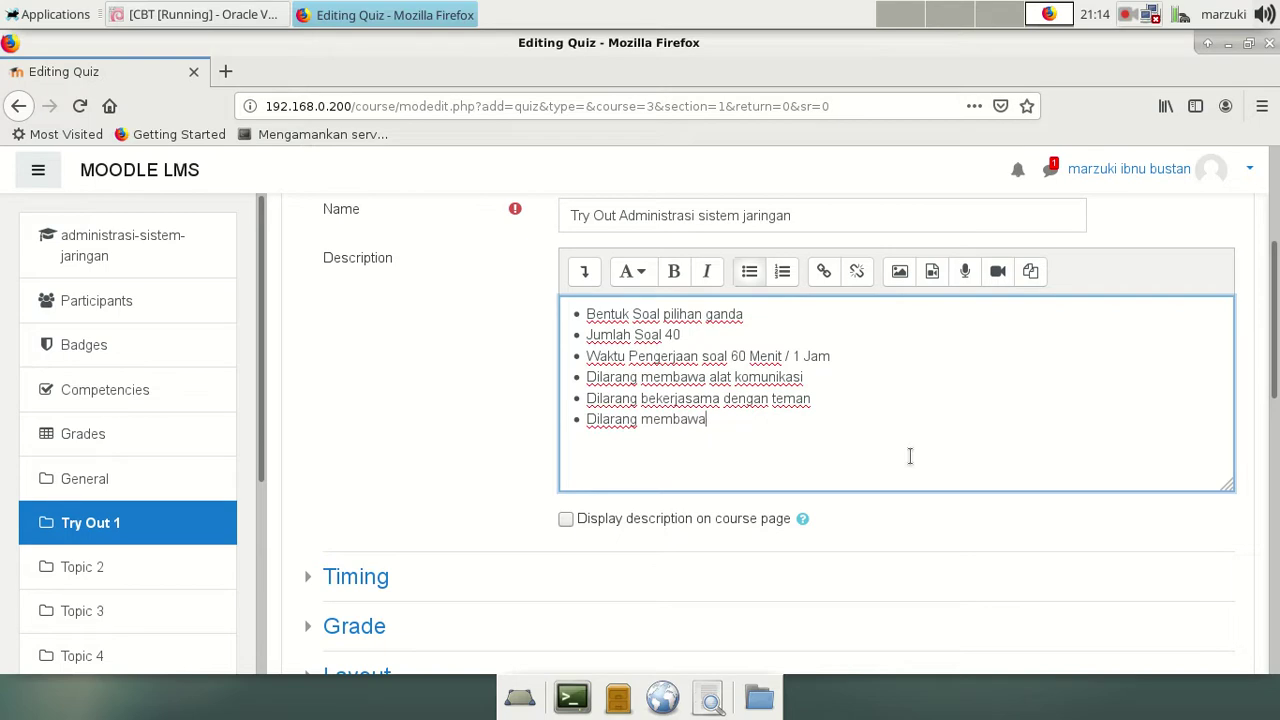
pyautogui.write(' catatan')
pyautogui.moveTo(798, 426); pyautogui.dragTo(544, 324)
# Step: Tick 'Display description on course page' and expand the Timing section
pyautogui.click(857, 477)
pyautogui.scroll(-3, 846, 440)
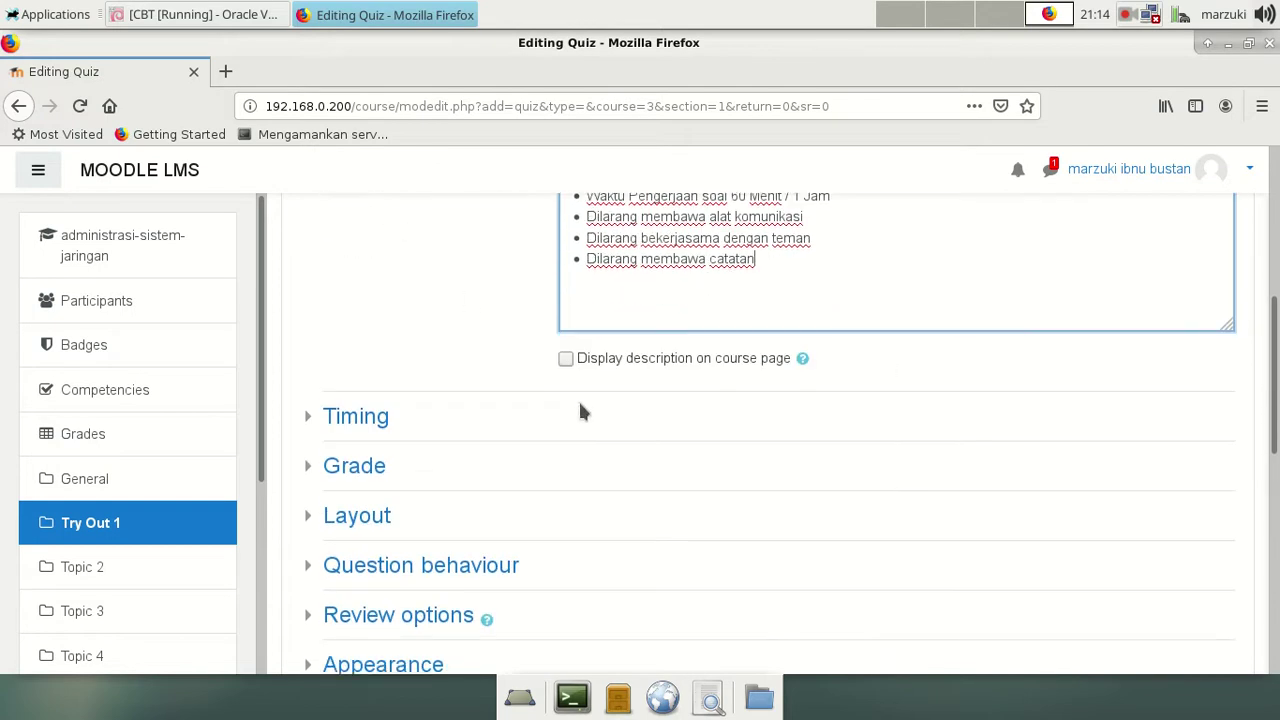
pyautogui.click(566, 358)
pyautogui.scroll(-3, 925, 448)
pyautogui.scroll(1, 474, 342)
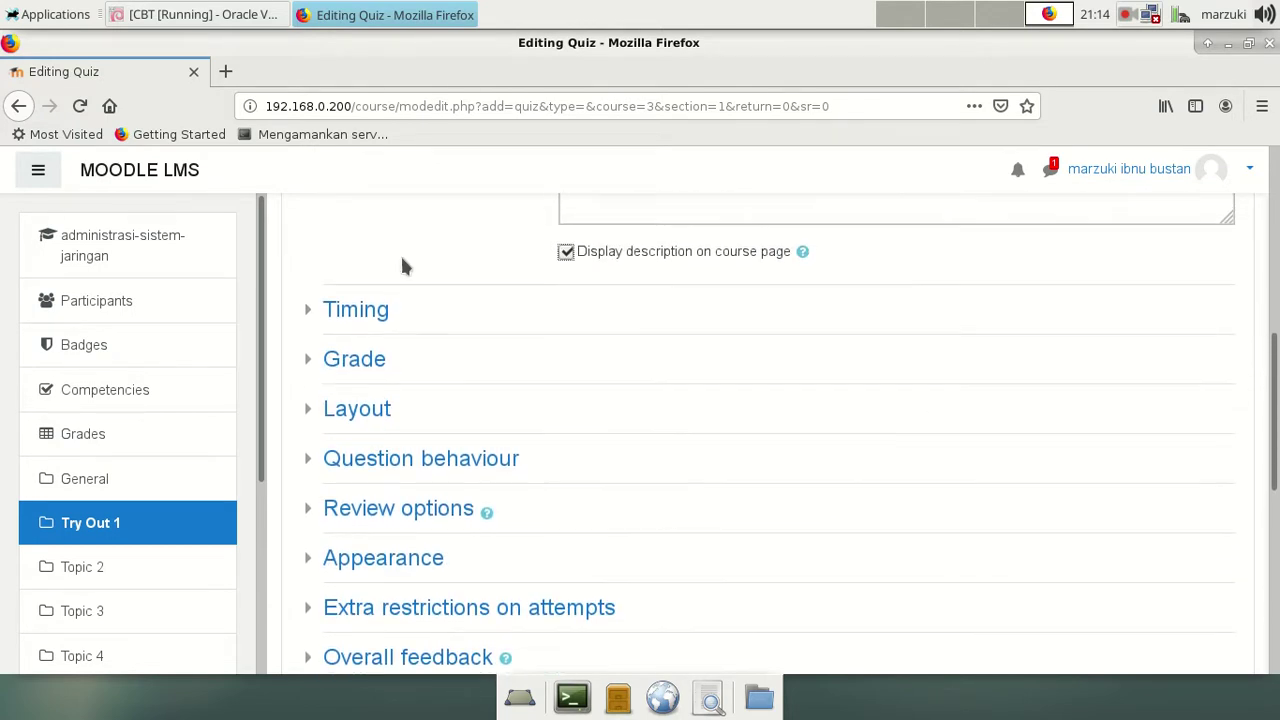
pyautogui.click(370, 312)
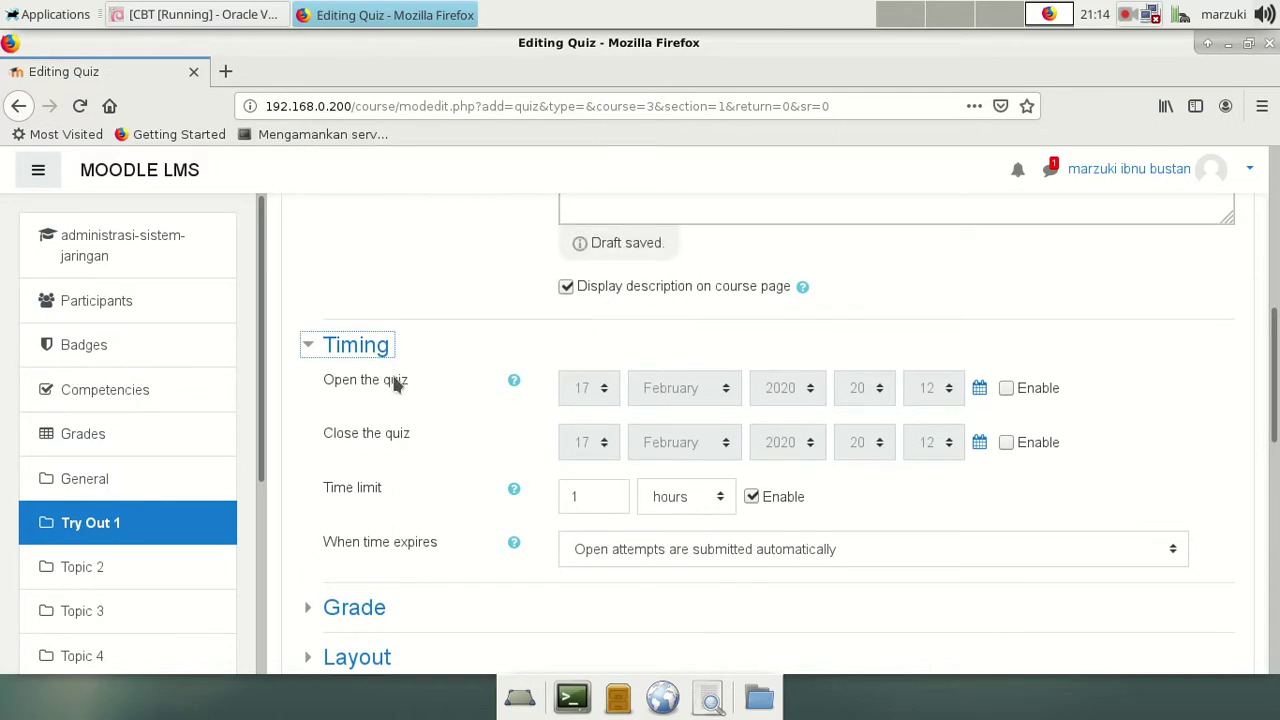
# Step: Enable the quiz opening and closing dates and set the opening time to 07:30
pyautogui.click(1006, 388)
pyautogui.click(1007, 442)
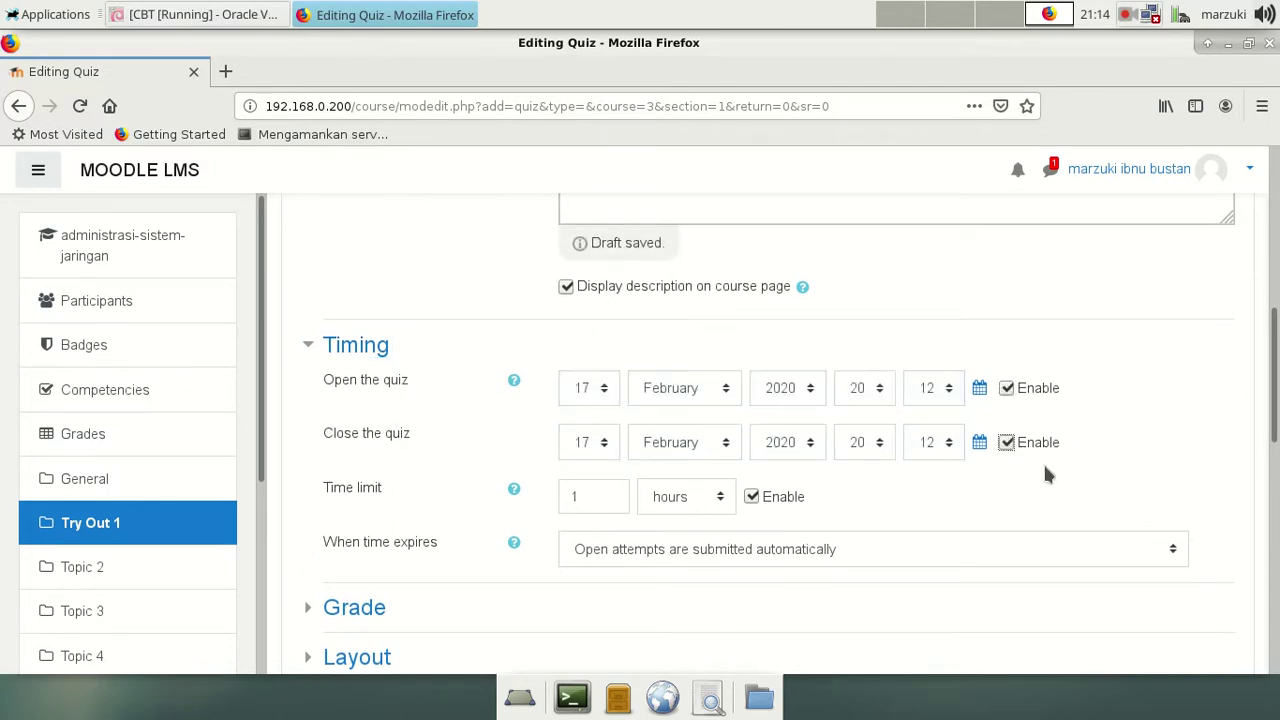
pyautogui.click(876, 356)
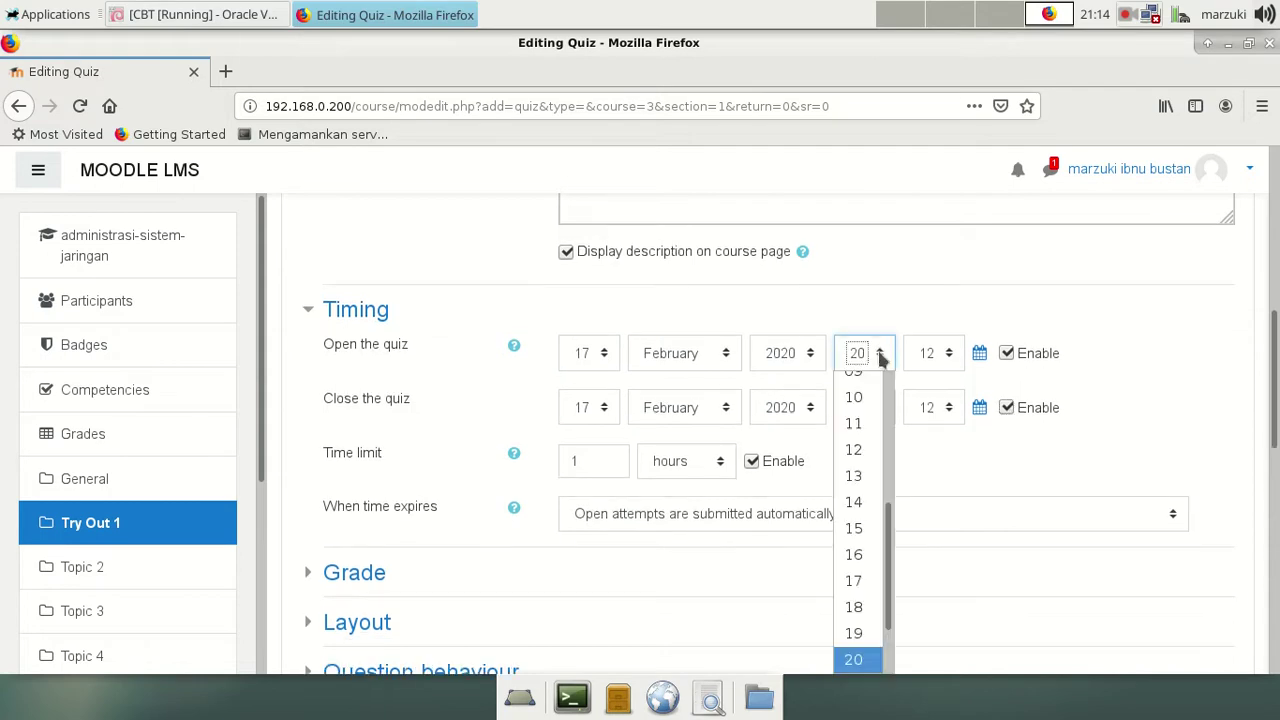
pyautogui.moveTo(894, 523); pyautogui.dragTo(909, 378)
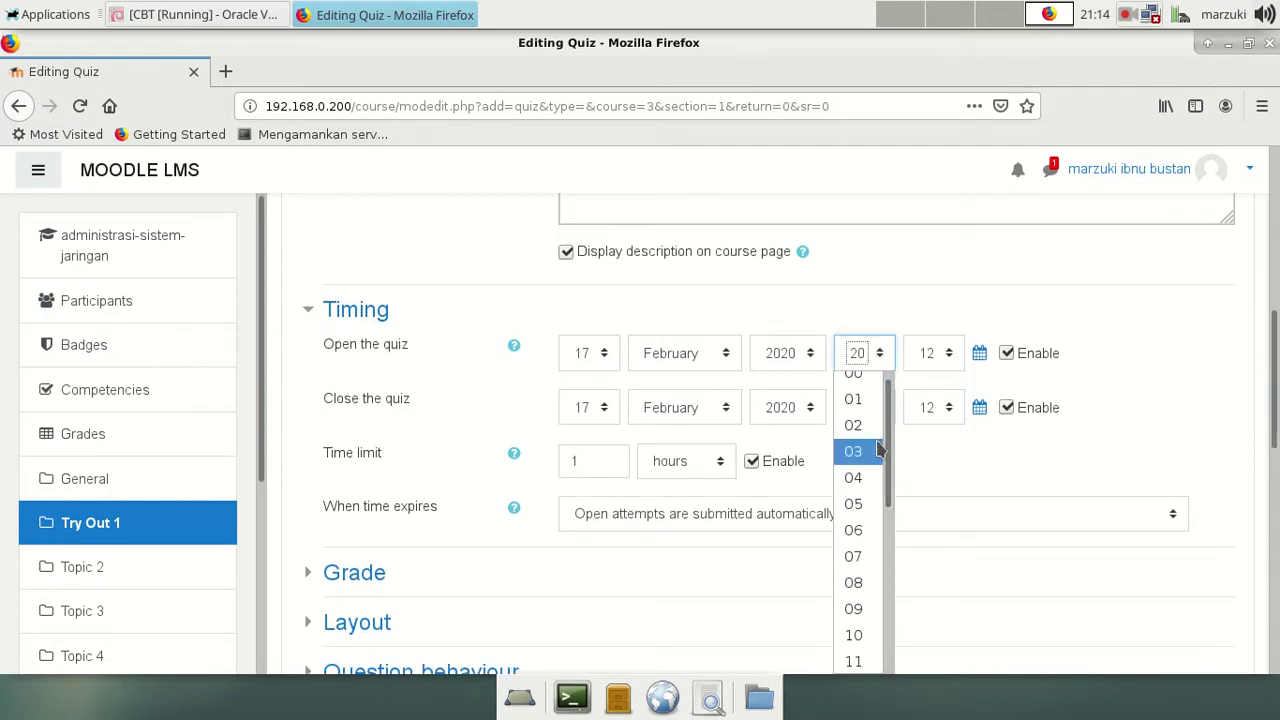
pyautogui.click(925, 531)
pyautogui.click(880, 410)
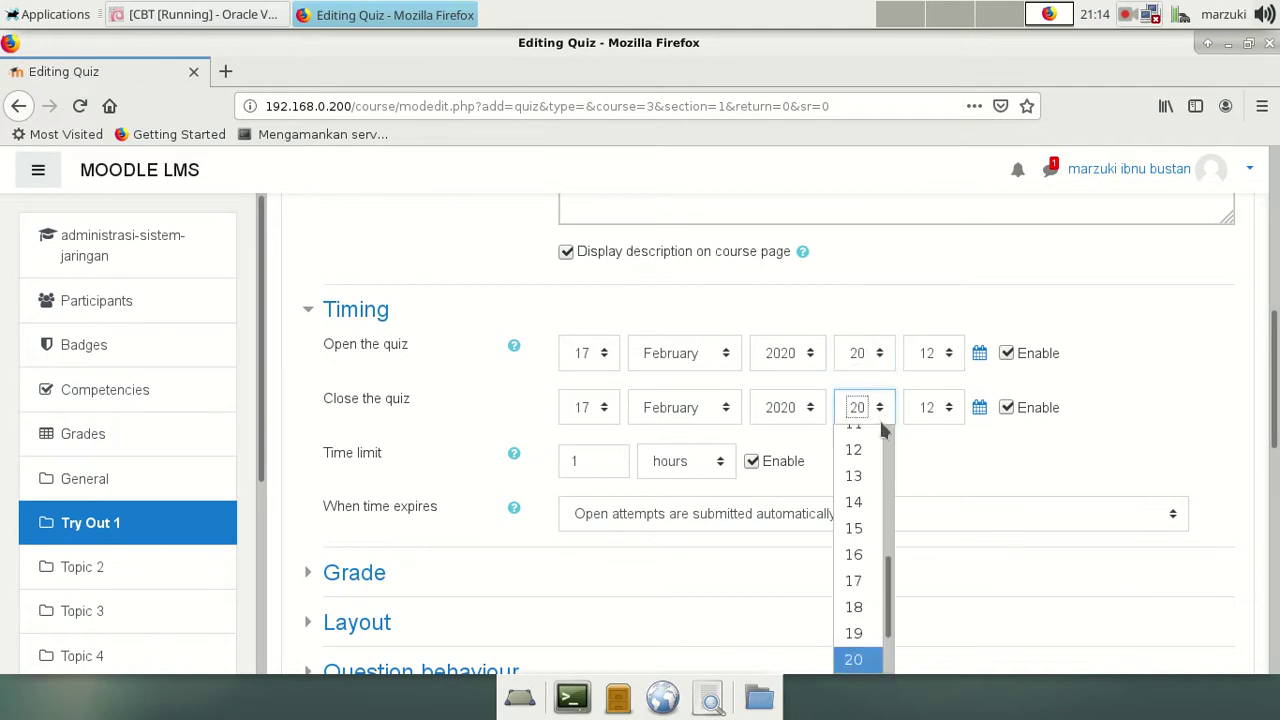
pyautogui.click(1124, 361)
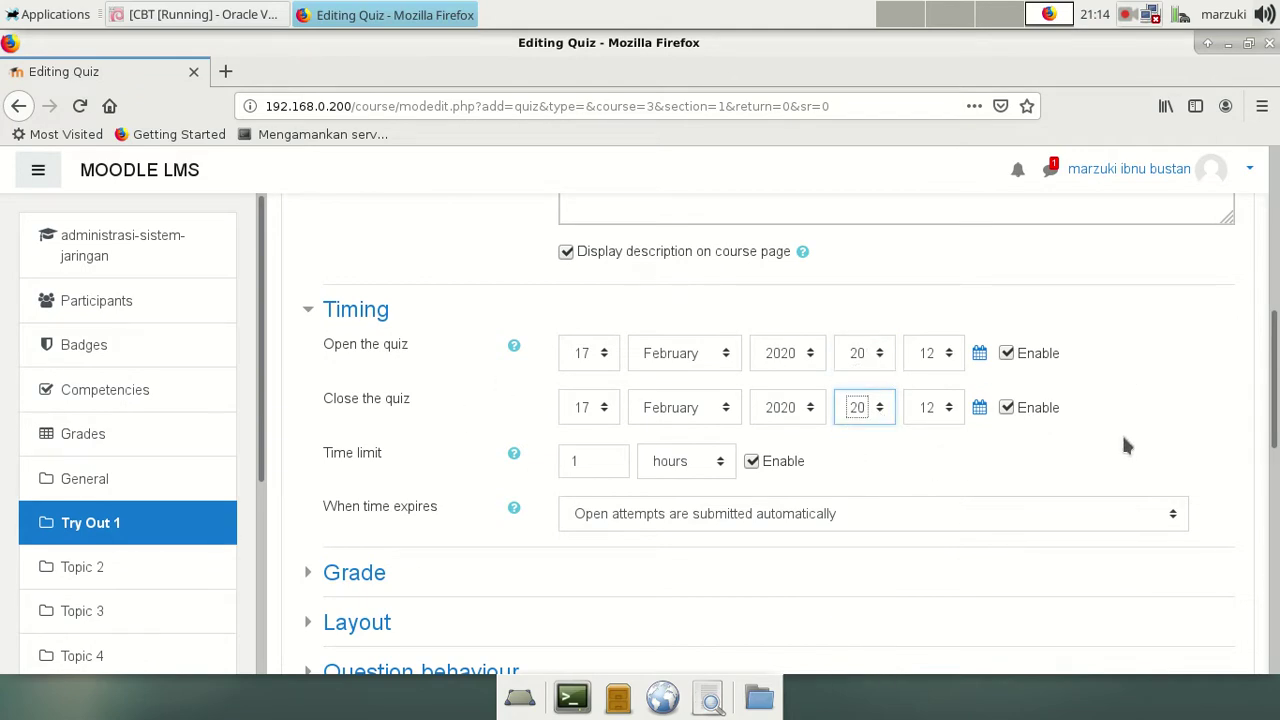
pyautogui.click(878, 356)
pyautogui.moveTo(886, 555); pyautogui.dragTo(917, 368)
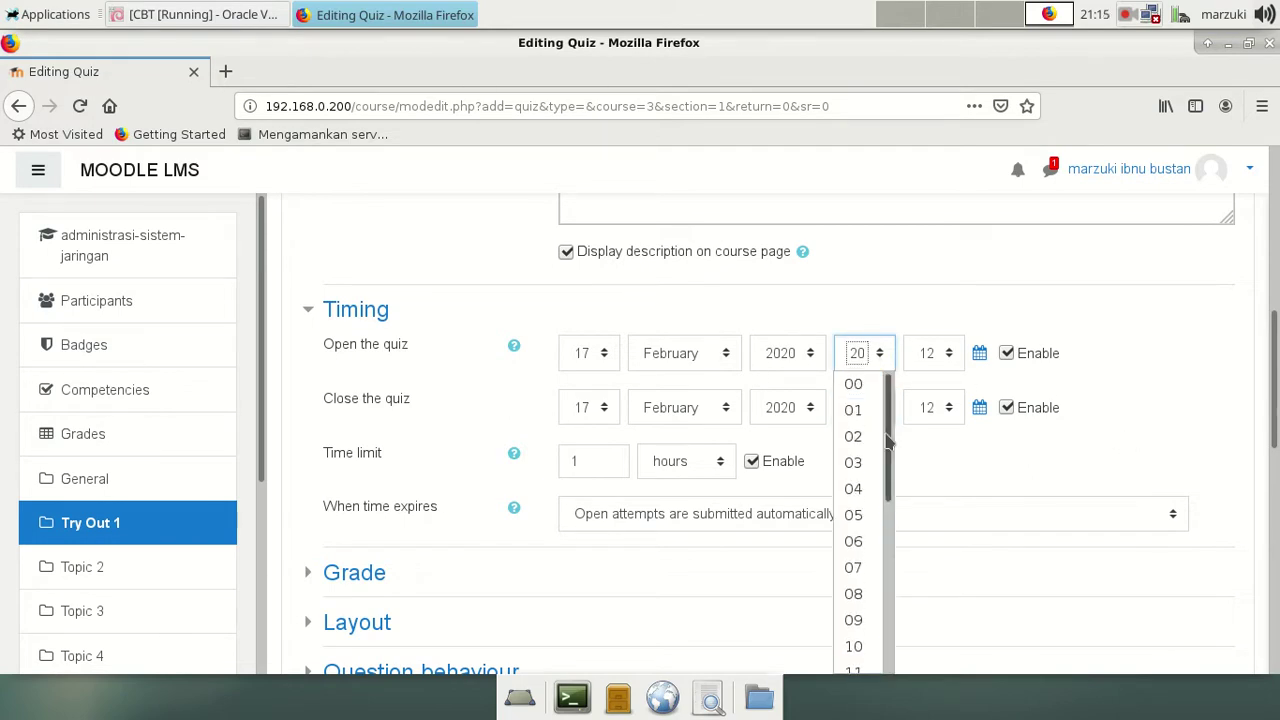
pyautogui.click(866, 569)
pyautogui.click(939, 355)
pyautogui.moveTo(958, 400); pyautogui.dragTo(958, 532)
pyautogui.click(925, 517)
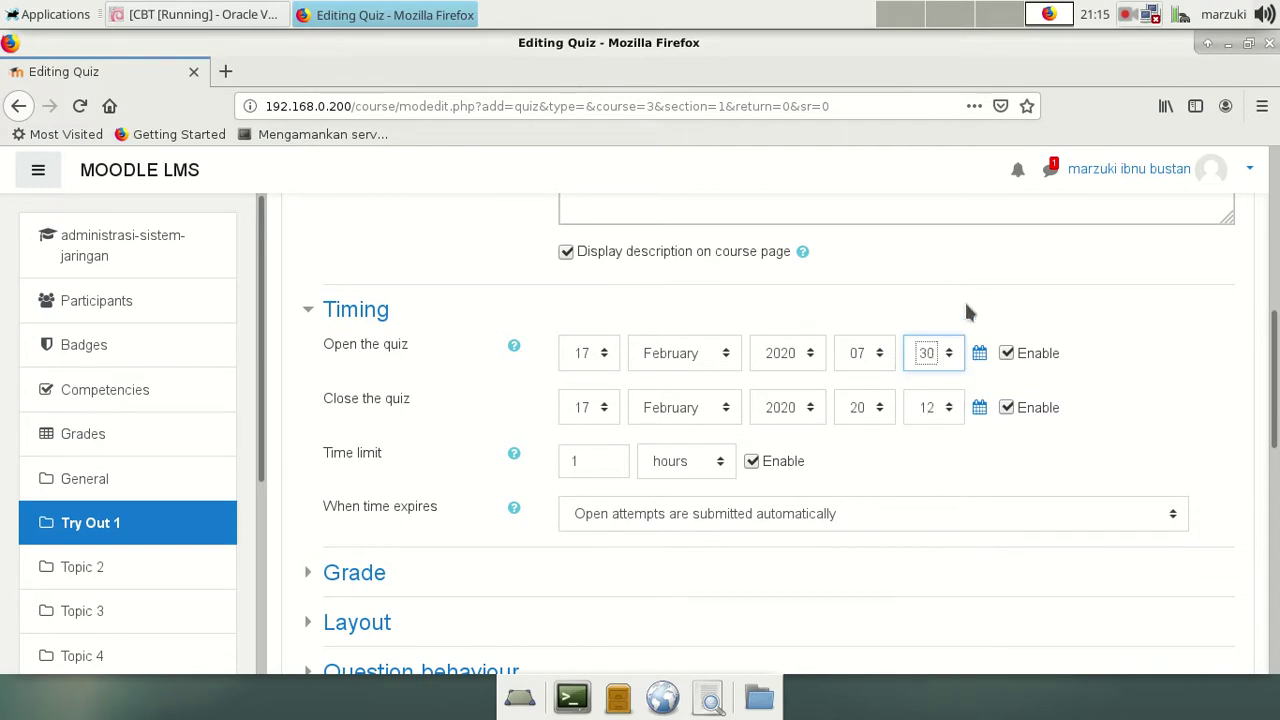
# Step: Set the quiz closing time to 09:30
pyautogui.click(875, 420)
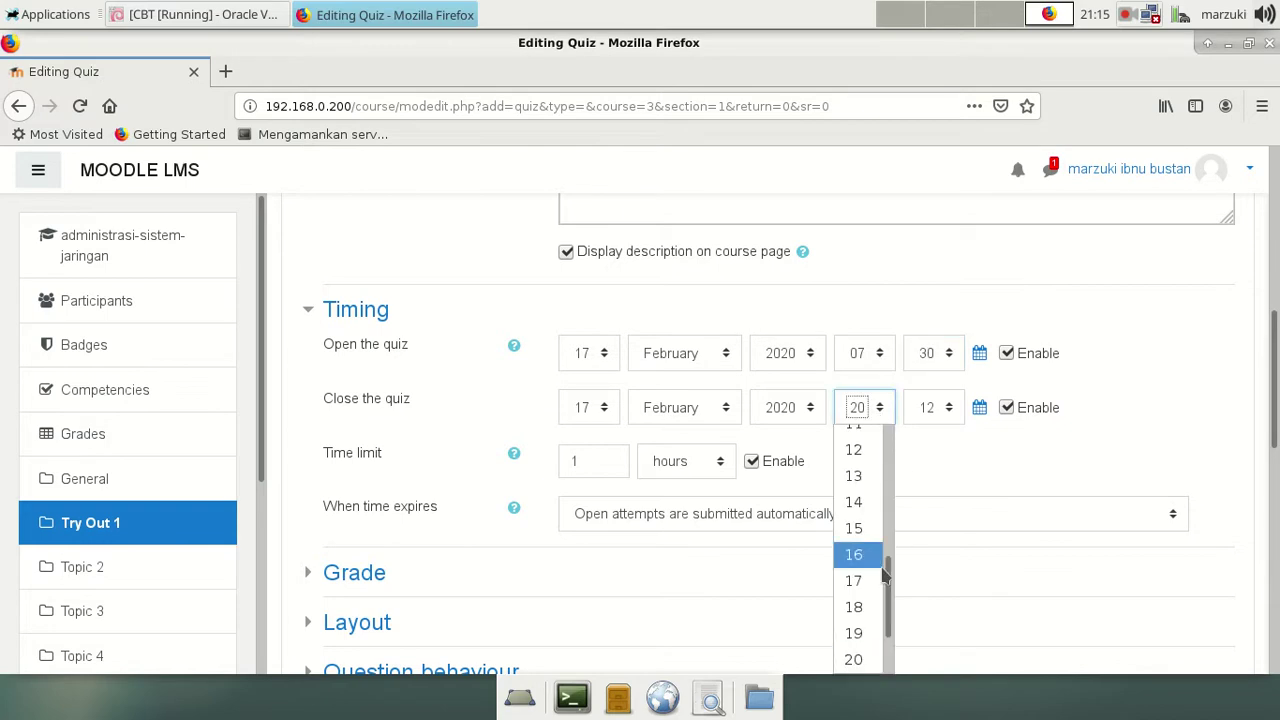
pyautogui.moveTo(888, 578); pyautogui.dragTo(897, 417)
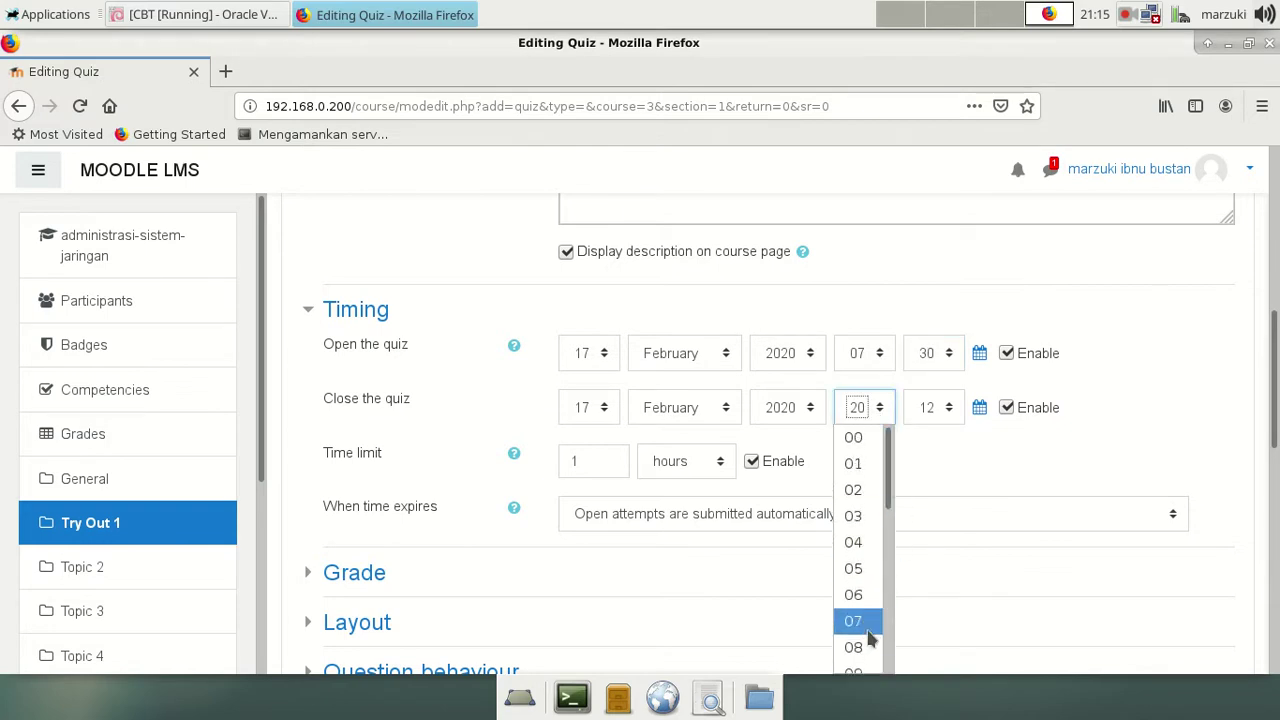
pyautogui.scroll(-2, 872, 623)
pyautogui.click(860, 513)
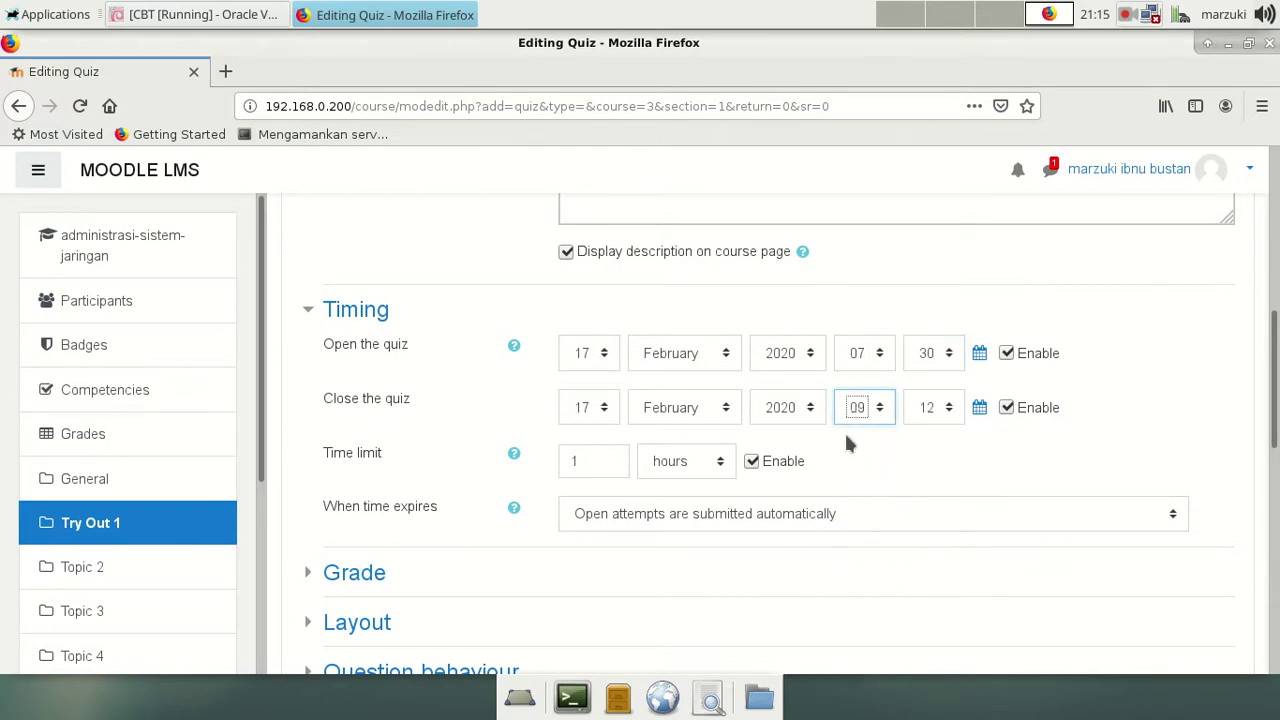
pyautogui.click(948, 407)
pyautogui.moveTo(963, 466); pyautogui.dragTo(960, 520)
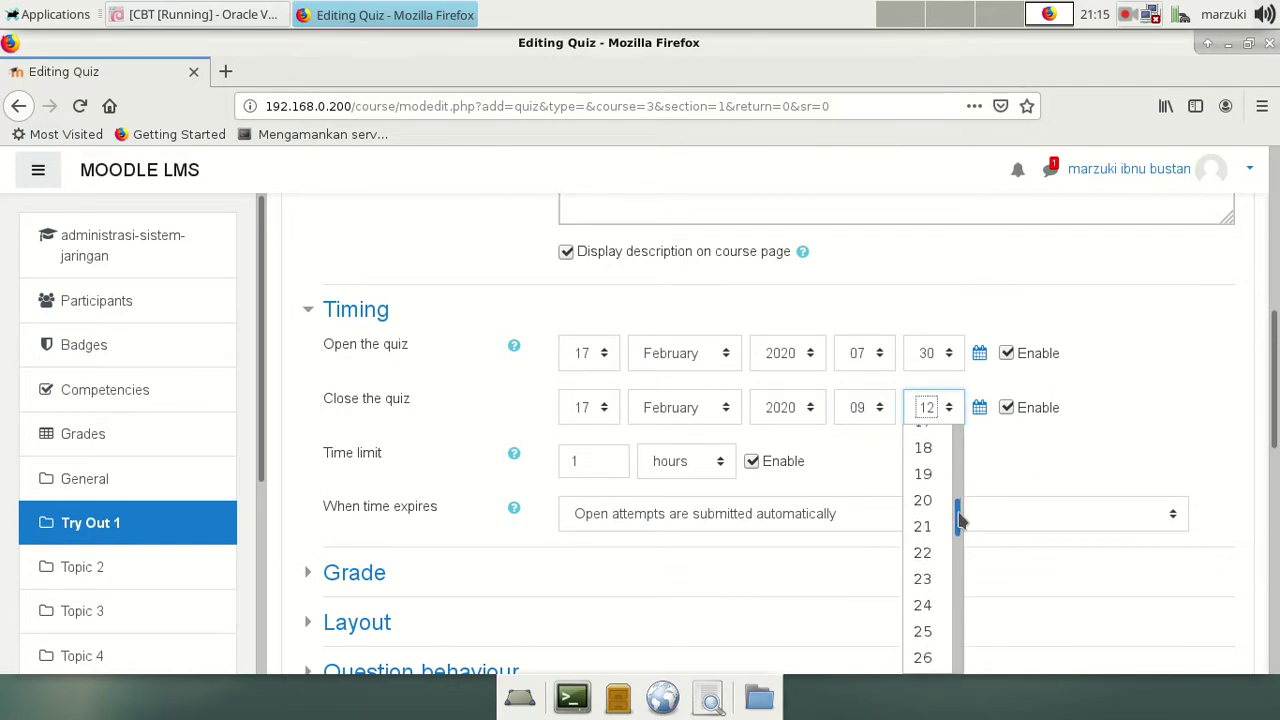
pyautogui.scroll(-2, 928, 640)
pyautogui.click(922, 605)
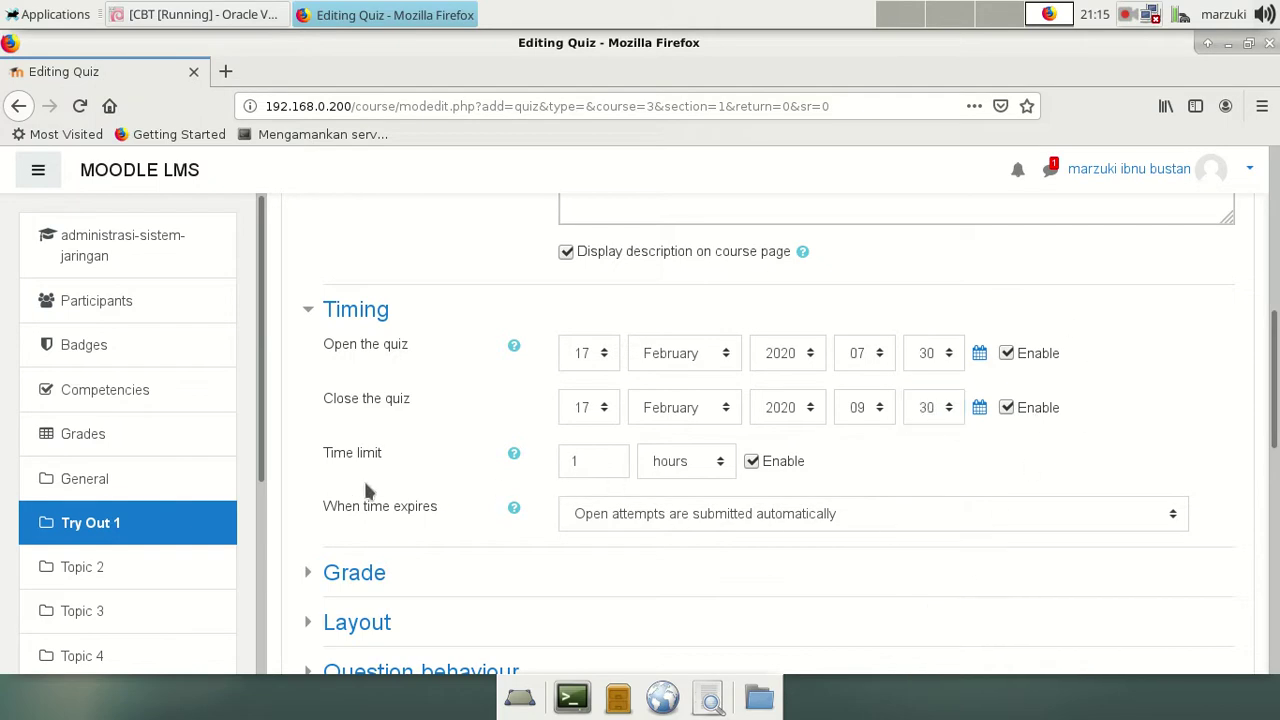
# Step: Select the time limit value of 1 and expand the Grade settings
pyautogui.click(603, 460)
pyautogui.doubleClick(603, 460)
pyautogui.scroll(-5, 760, 570)
pyautogui.click(350, 306)
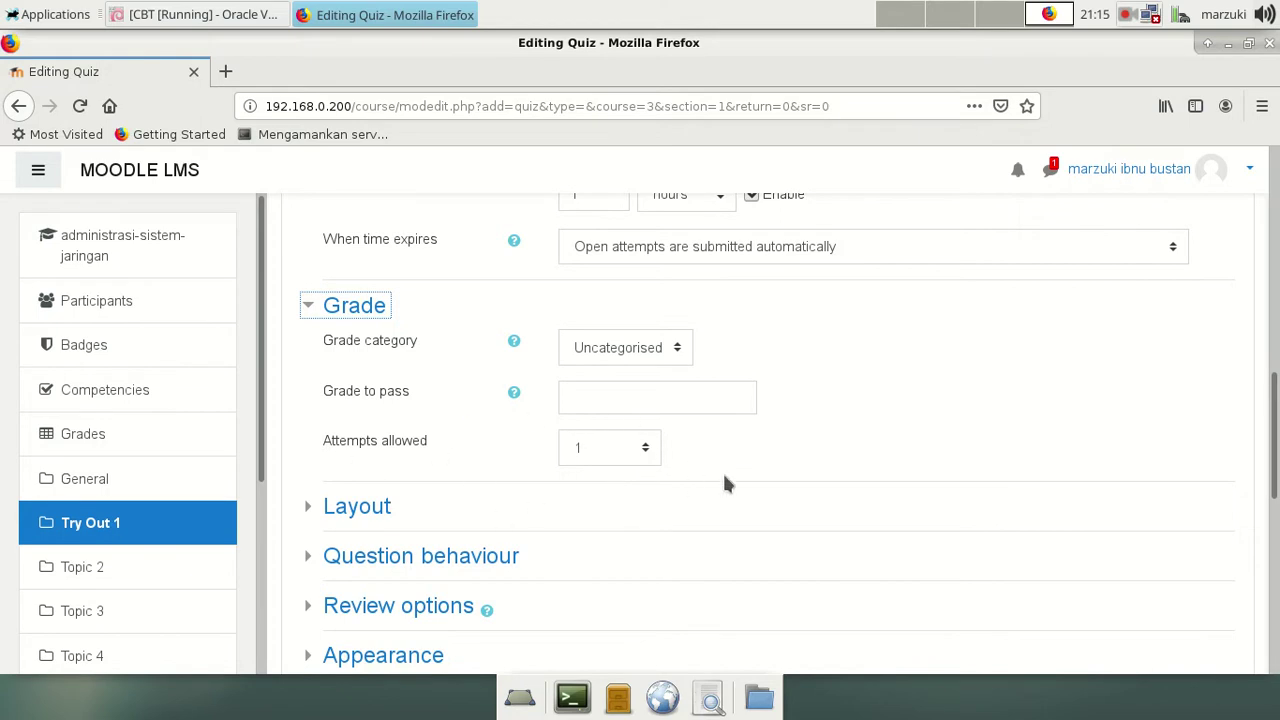
# Step: Keep Attempts allowed at 1 and expand Extra restrictions on attempts
pyautogui.click(643, 450)
pyautogui.click(643, 450)
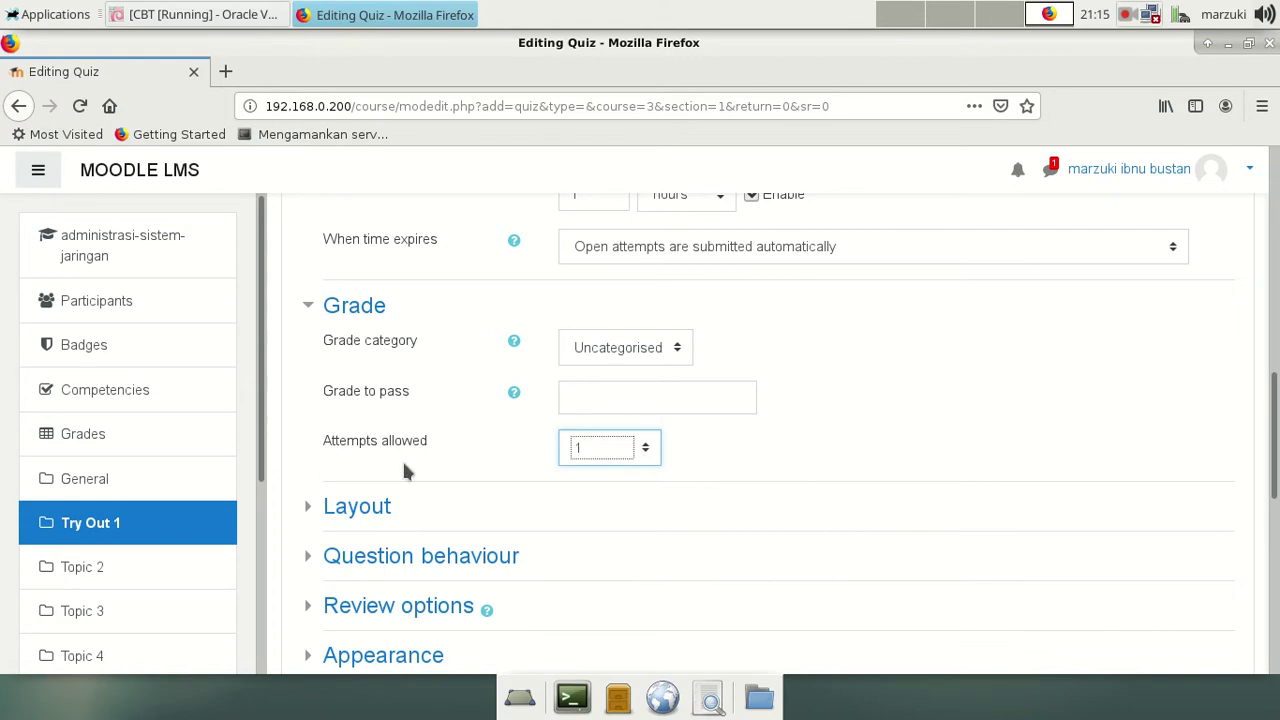
pyautogui.scroll(-2, 905, 410)
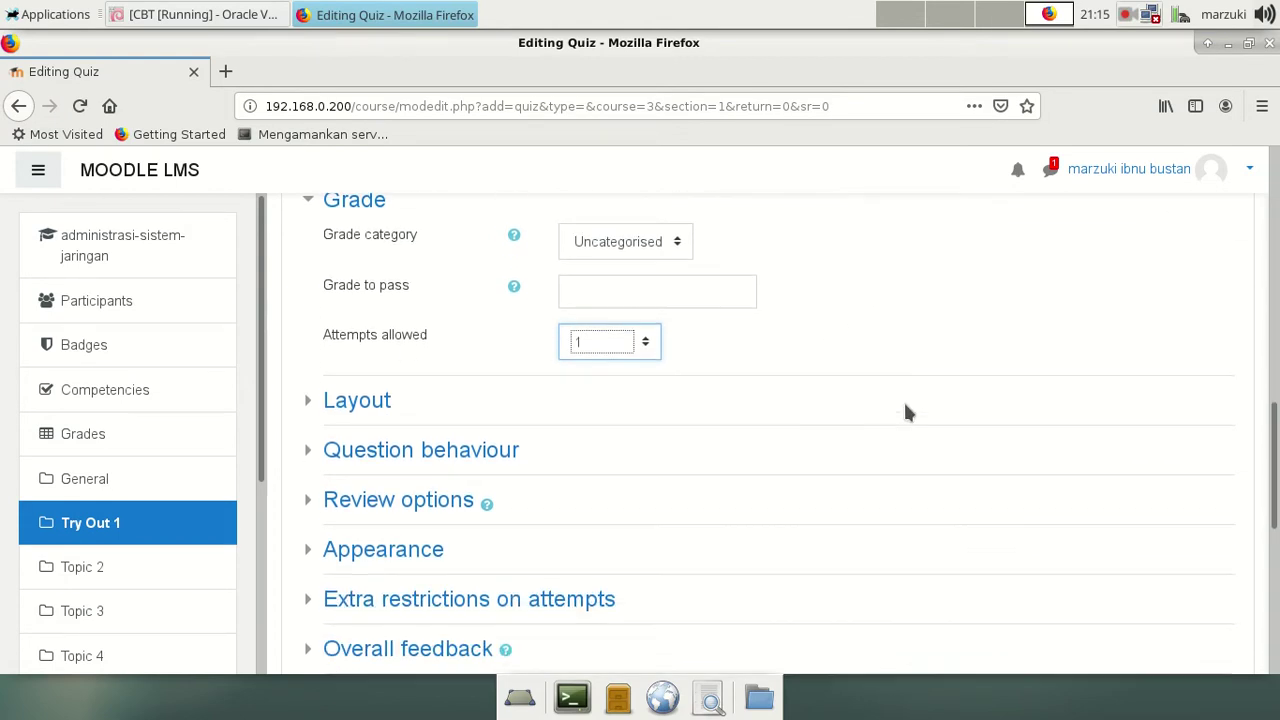
pyautogui.scroll(-3, 709, 512)
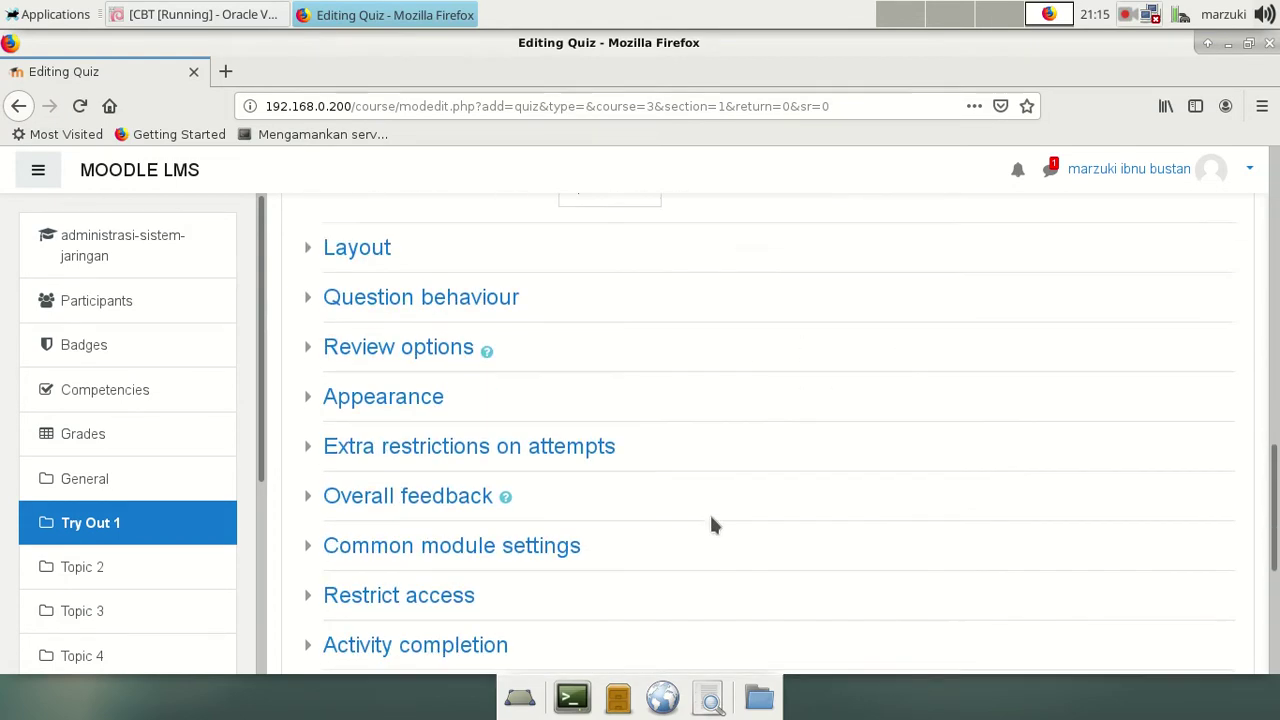
pyautogui.scroll(-2, 630, 345)
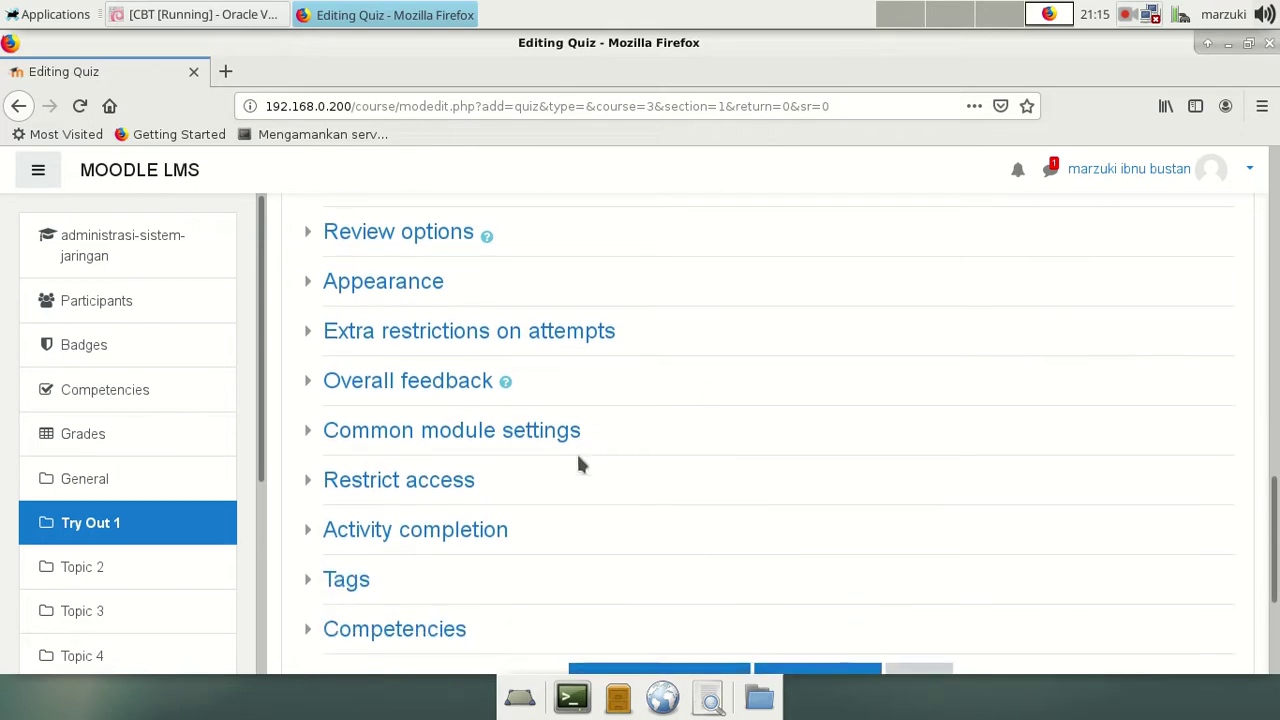
pyautogui.click(340, 338)
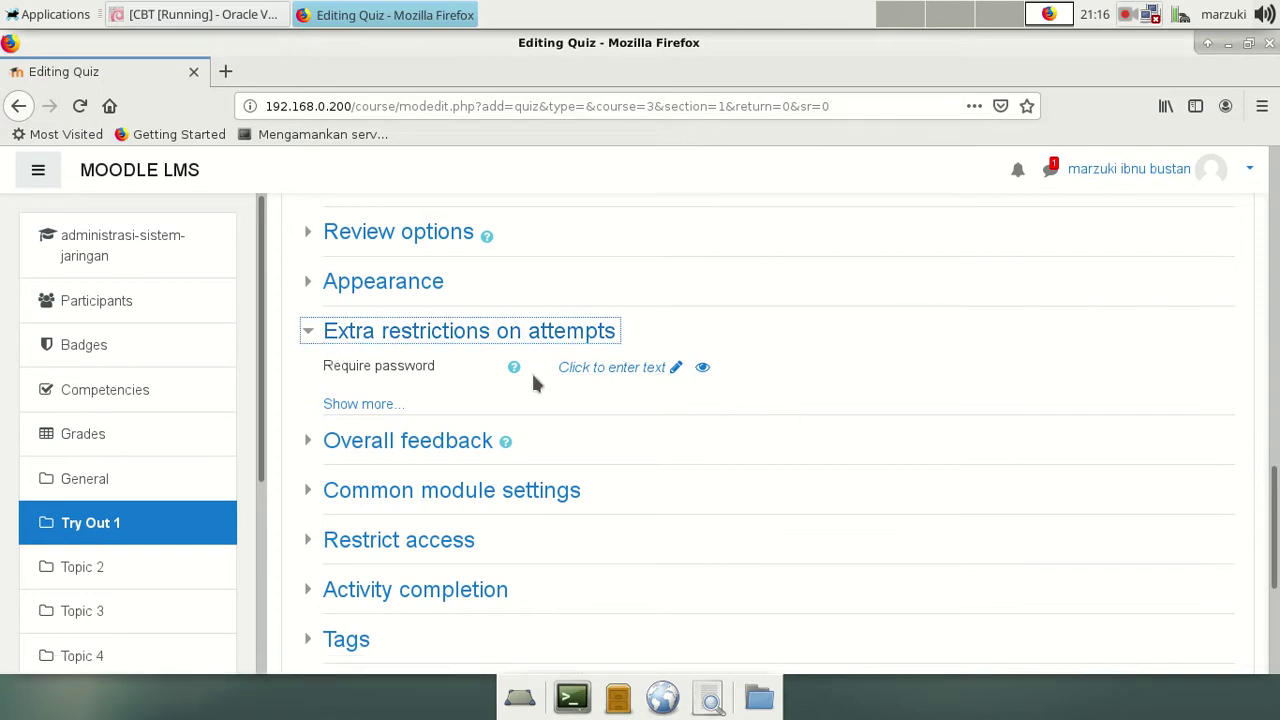
# Step: Enter and confirm a password in the Require password field
pyautogui.click(677, 369)
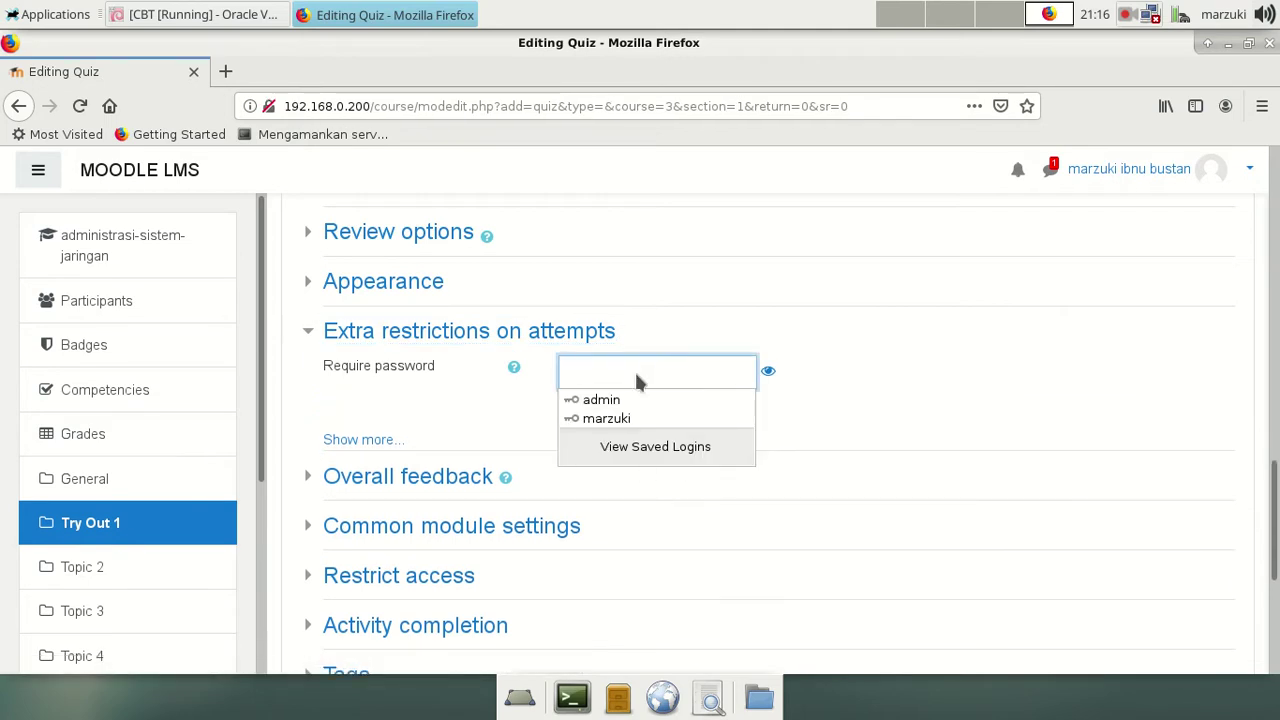
pyautogui.write('12')
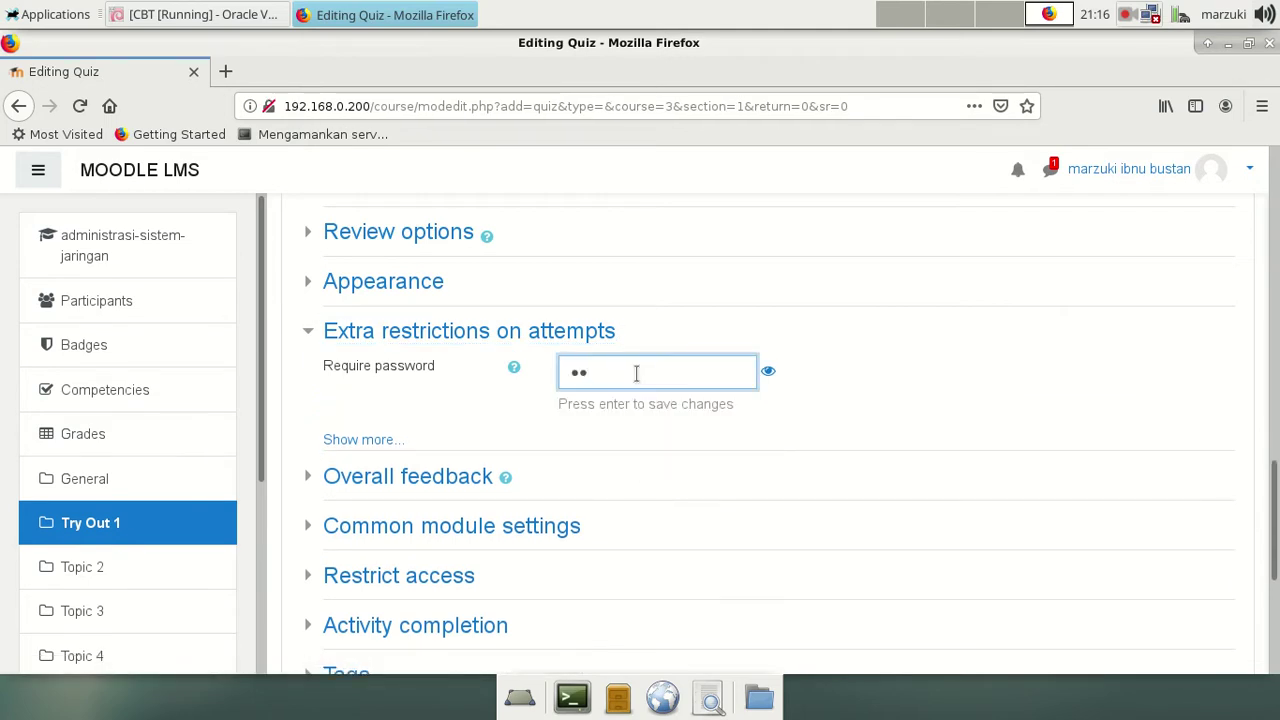
pyautogui.press('BackSpace')
pyautogui.write('1234')
pyautogui.click(768, 371)
pyautogui.doubleClick(583, 371)
pyautogui.click(894, 351)
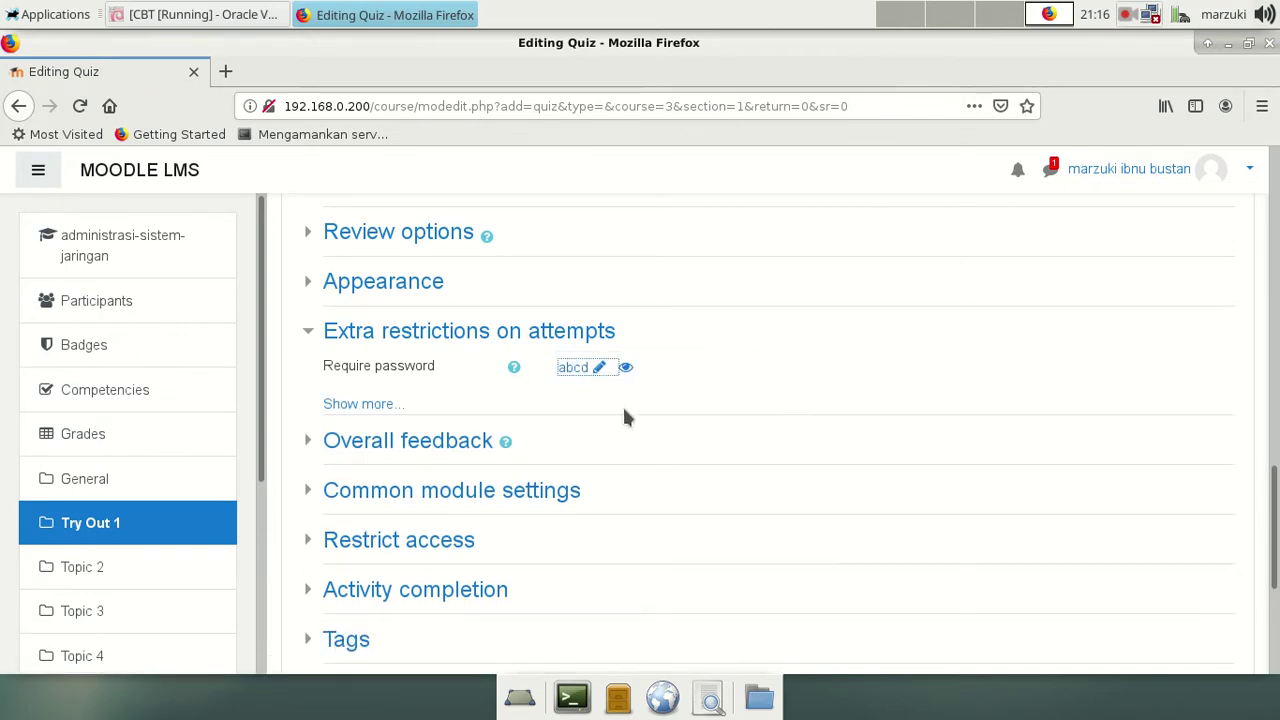
# Step: Save the quiz settings and return to the course page
pyautogui.scroll(-3, 605, 430)
pyautogui.scroll(6, 545, 426)
pyautogui.scroll(-6, 545, 430)
pyautogui.click(650, 442)
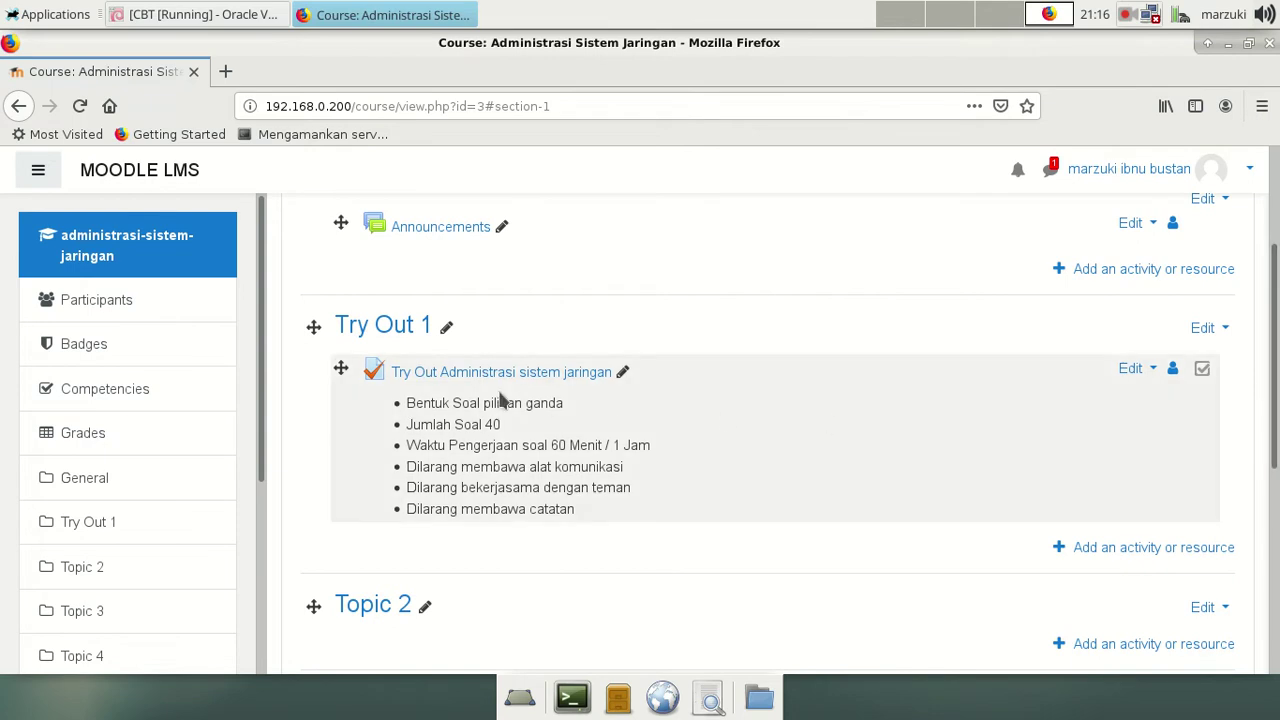
# Step: Open the 'Try Out Administrasi sistem jaringan' quiz listed under Try Out 1
pyautogui.scroll(-2, 1000, 415)
pyautogui.scroll(2, 980, 416)
pyautogui.click(460, 374)
# Step: Review the quiz page for 1 attempt, 17 February 2020 9:30 AM close, password and 1-hour limit
pyautogui.scroll(-5, 920, 489)
pyautogui.scroll(-2, 869, 560)
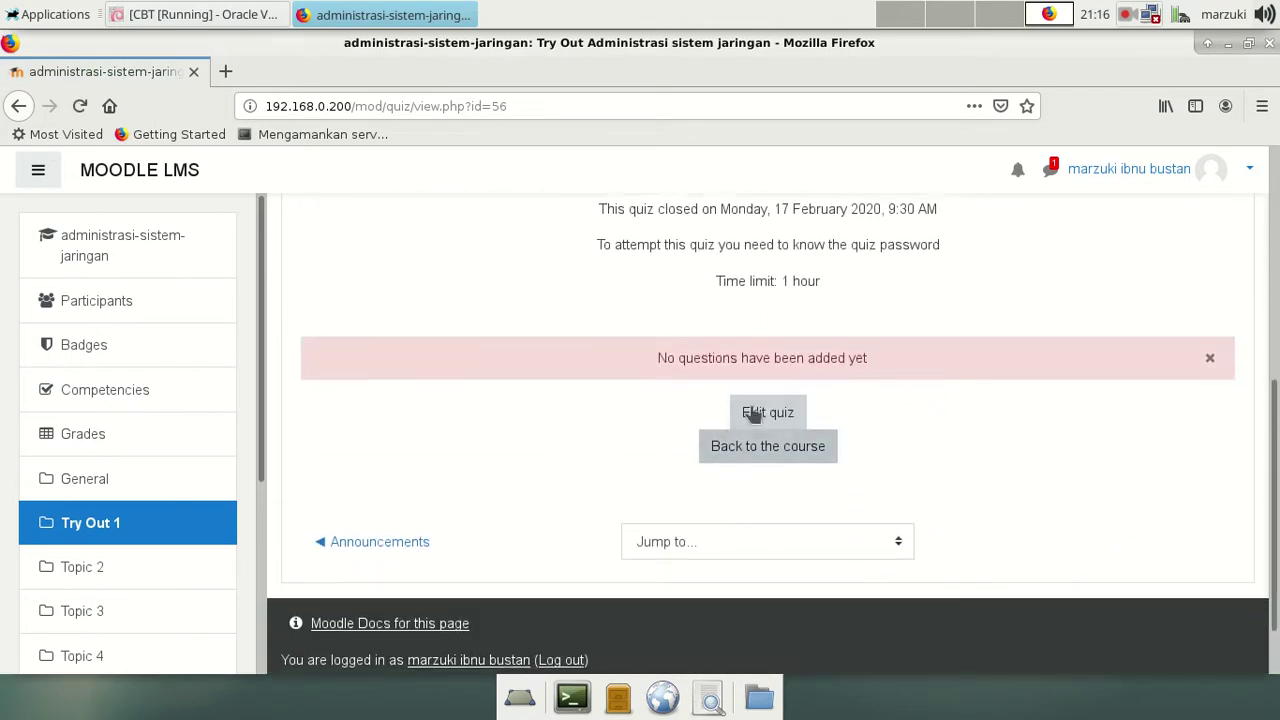
pyautogui.scroll(2, 1082, 376)
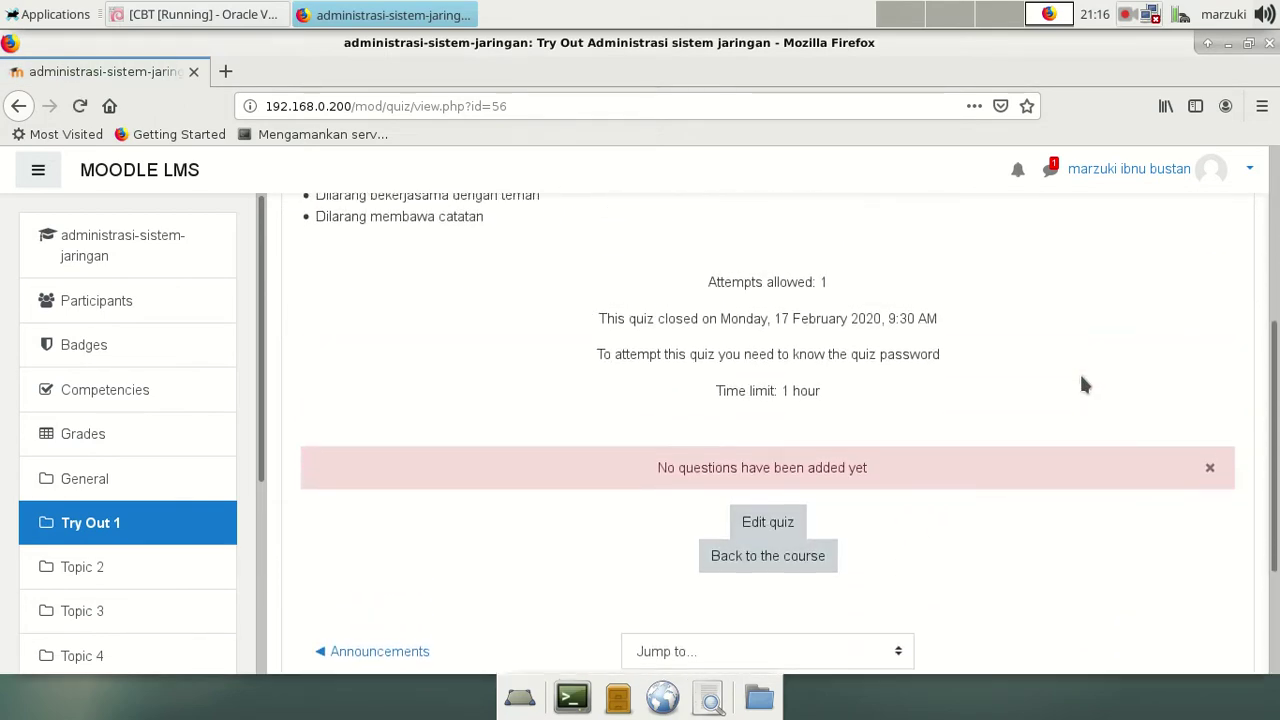
pyautogui.scroll(-1, 1080, 470)
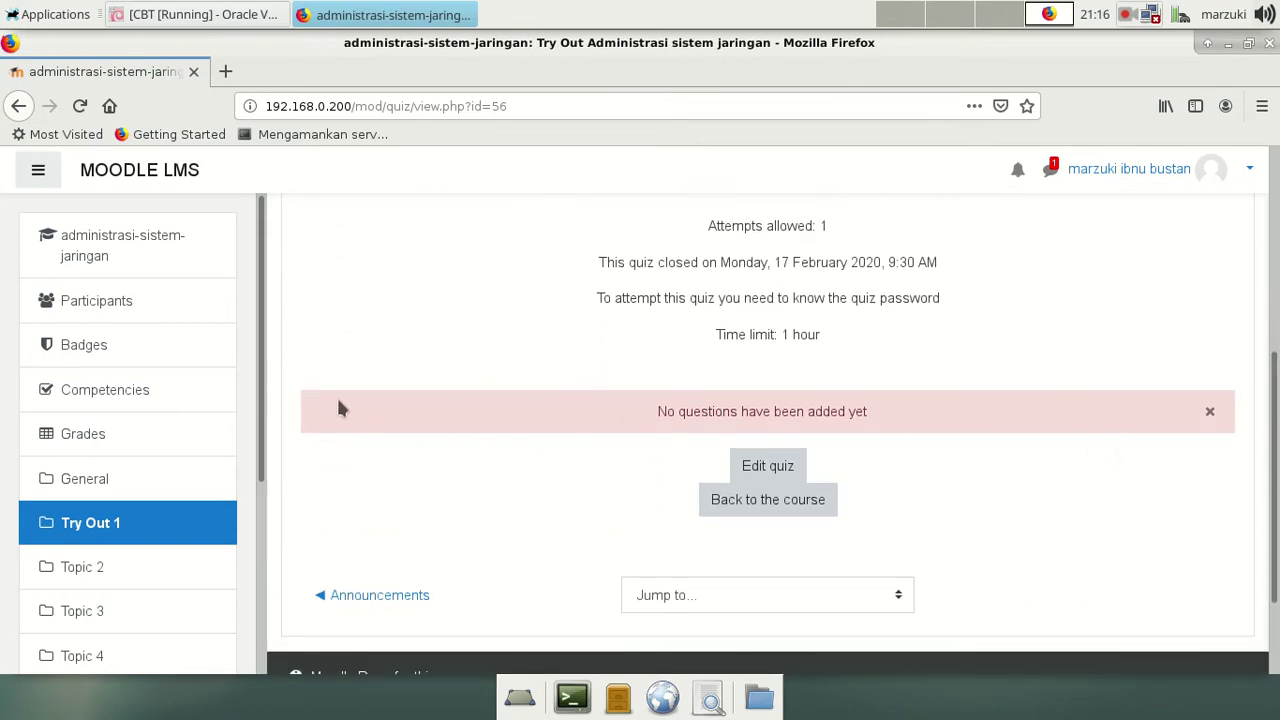
pyautogui.scroll(5, 461, 462)
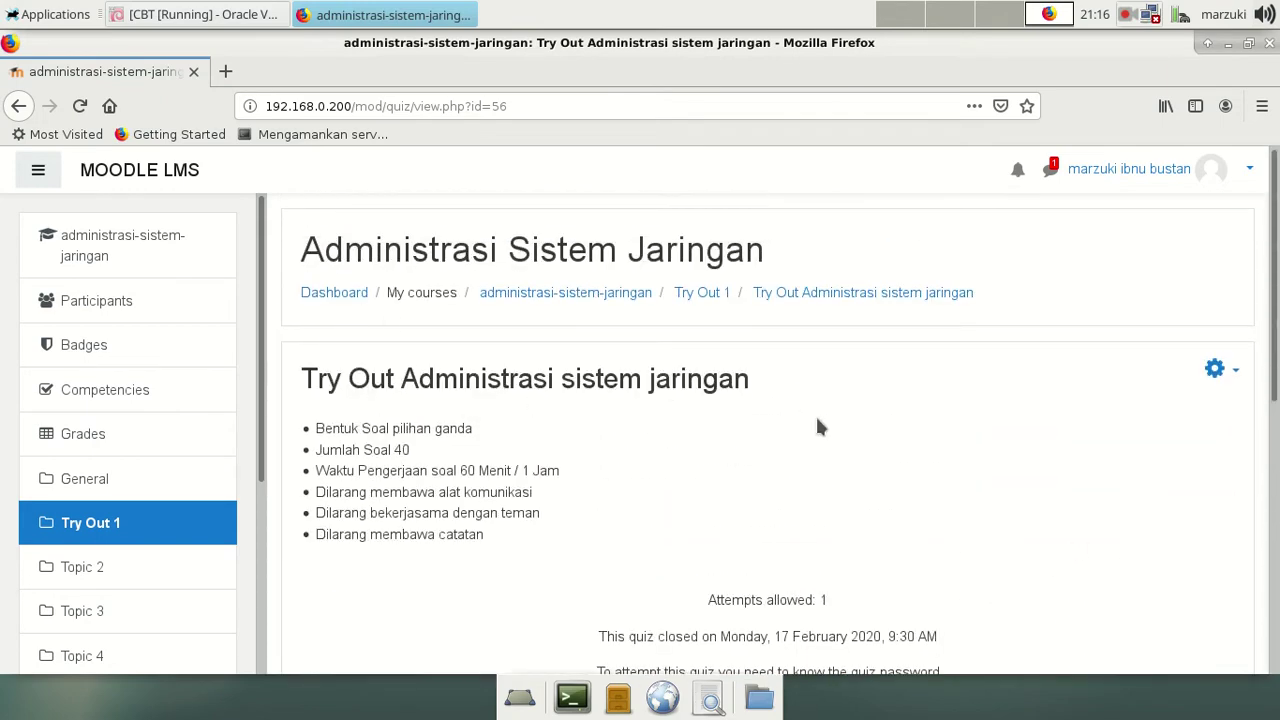
pyautogui.scroll(-3, 820, 450)
pyautogui.scroll(2, 462, 320)
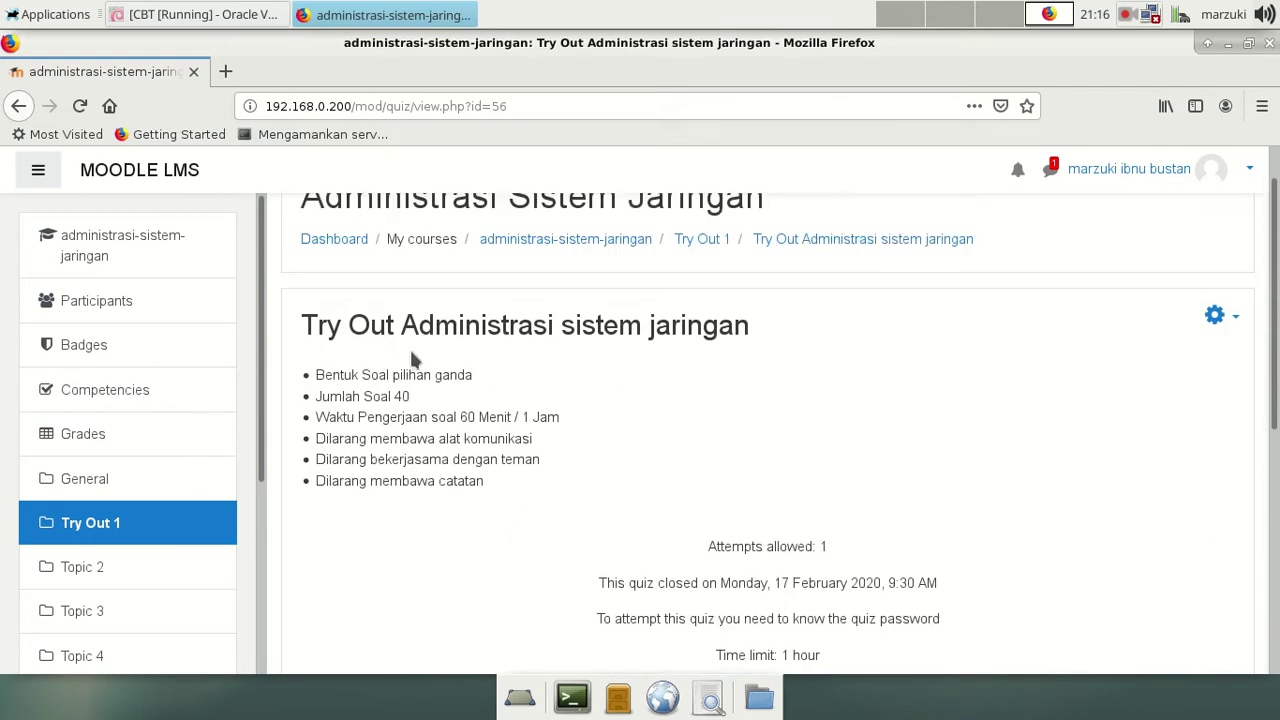
pyautogui.scroll(-3, 705, 417)
pyautogui.scroll(3, 705, 548)
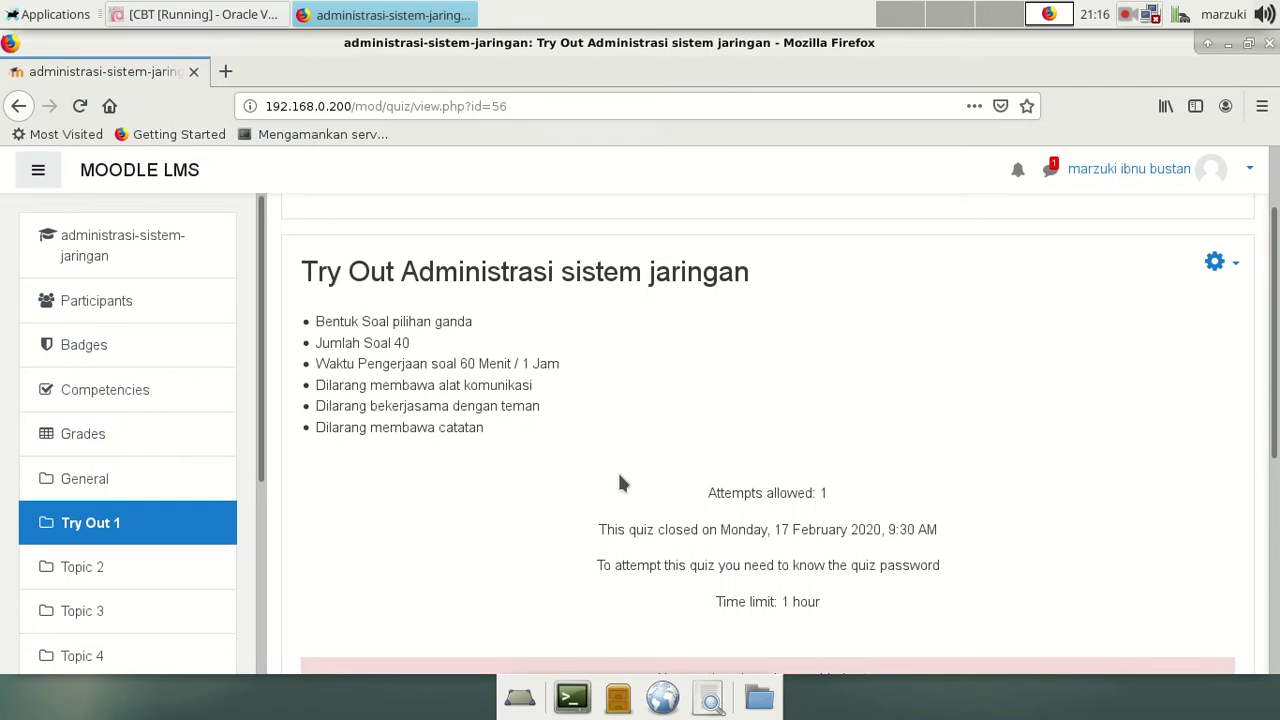
pyautogui.scroll(-3, 620, 483)
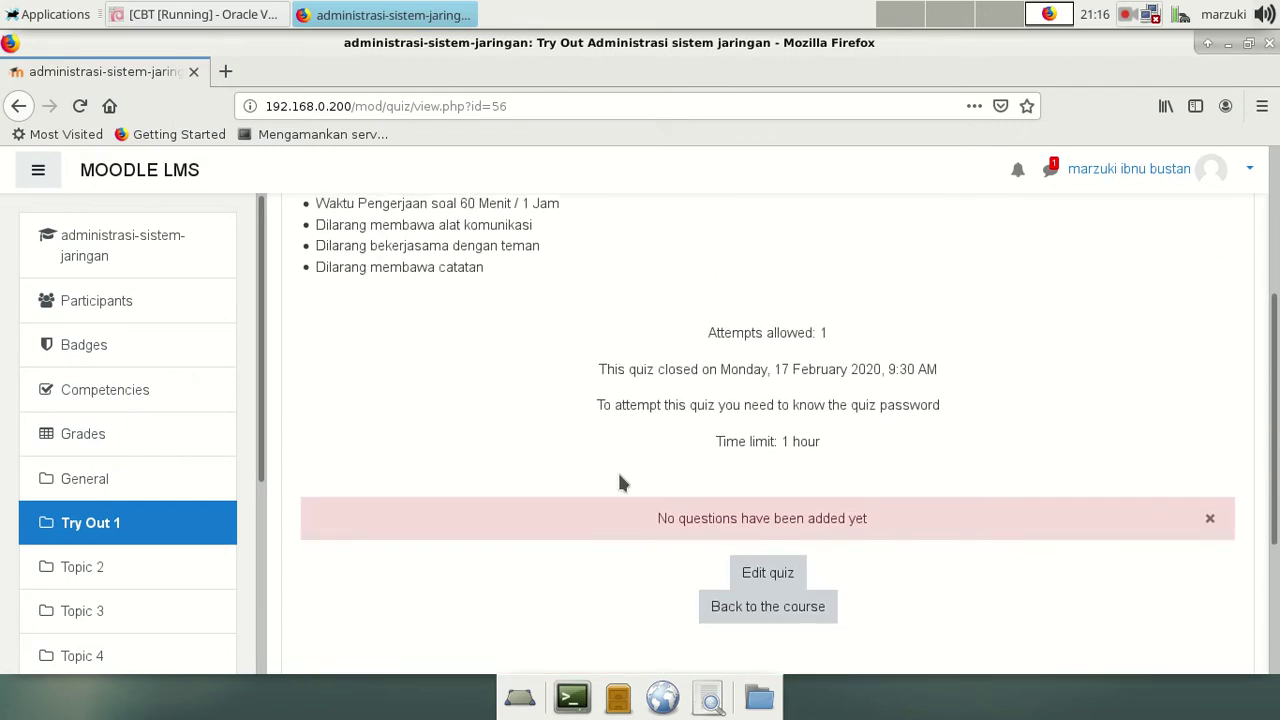
pyautogui.scroll(4, 510, 470)
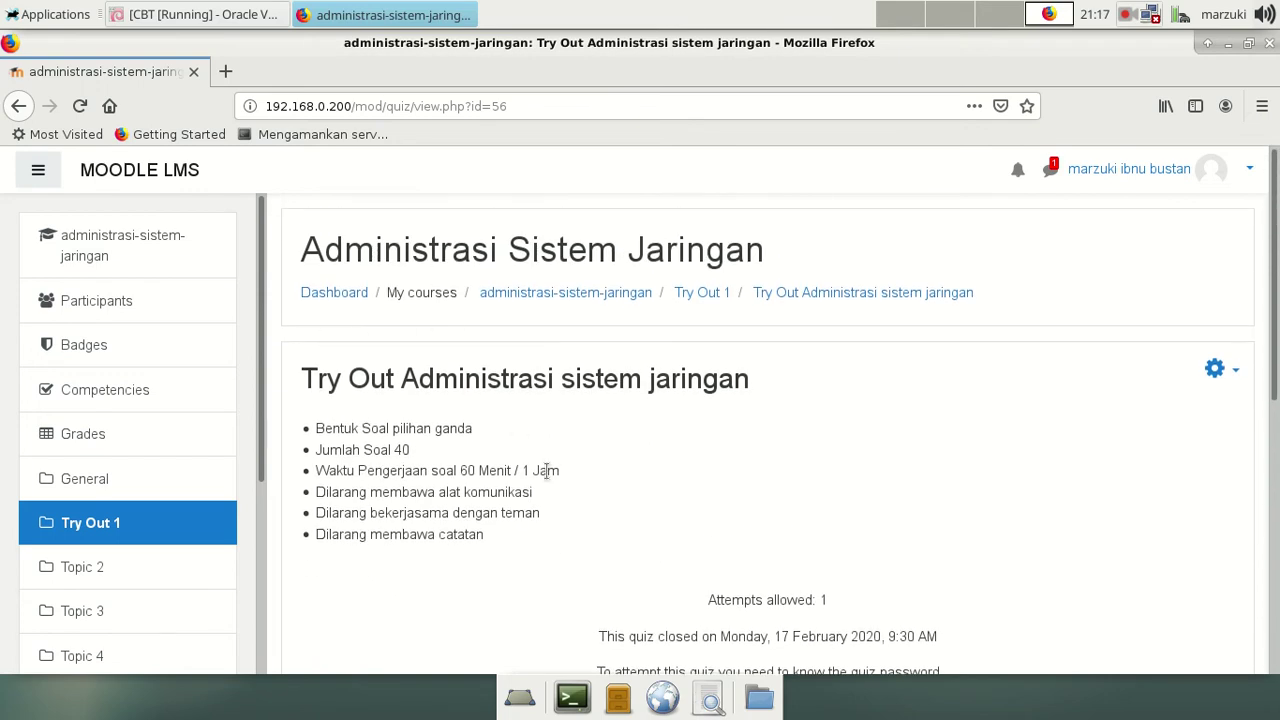
pyautogui.scroll(-2, 547, 470)
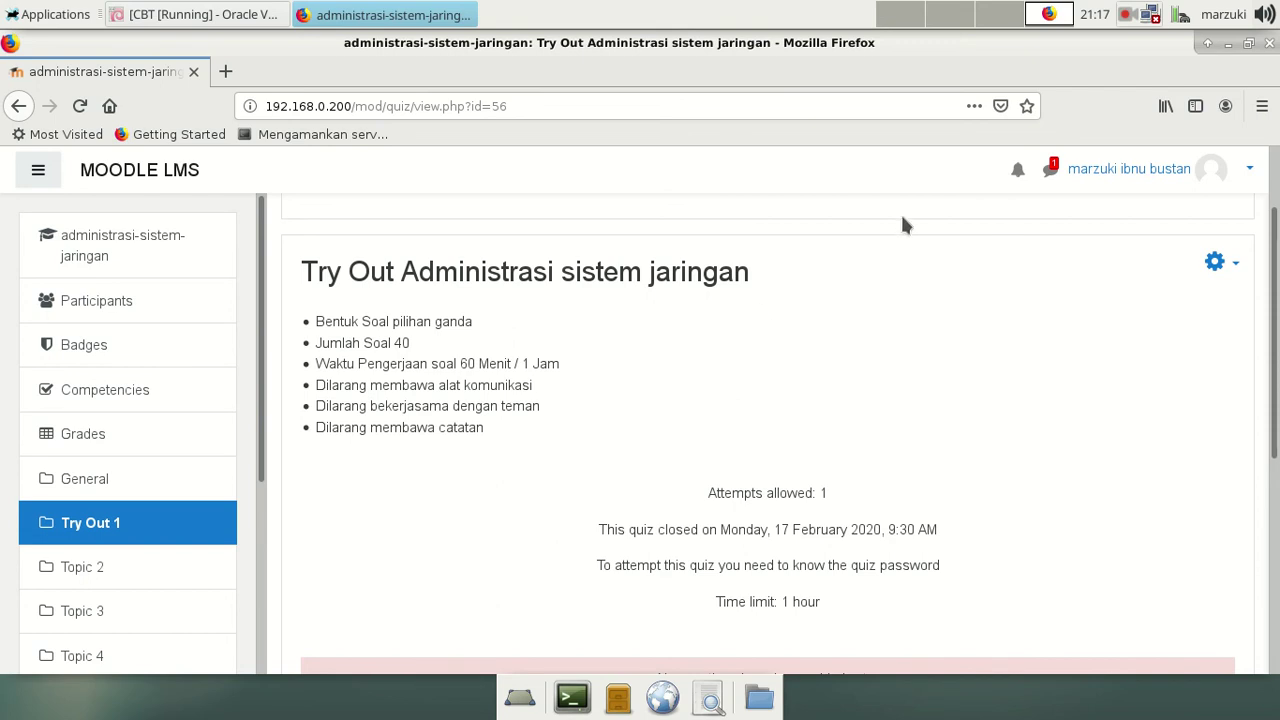
pyautogui.click(1125, 15)
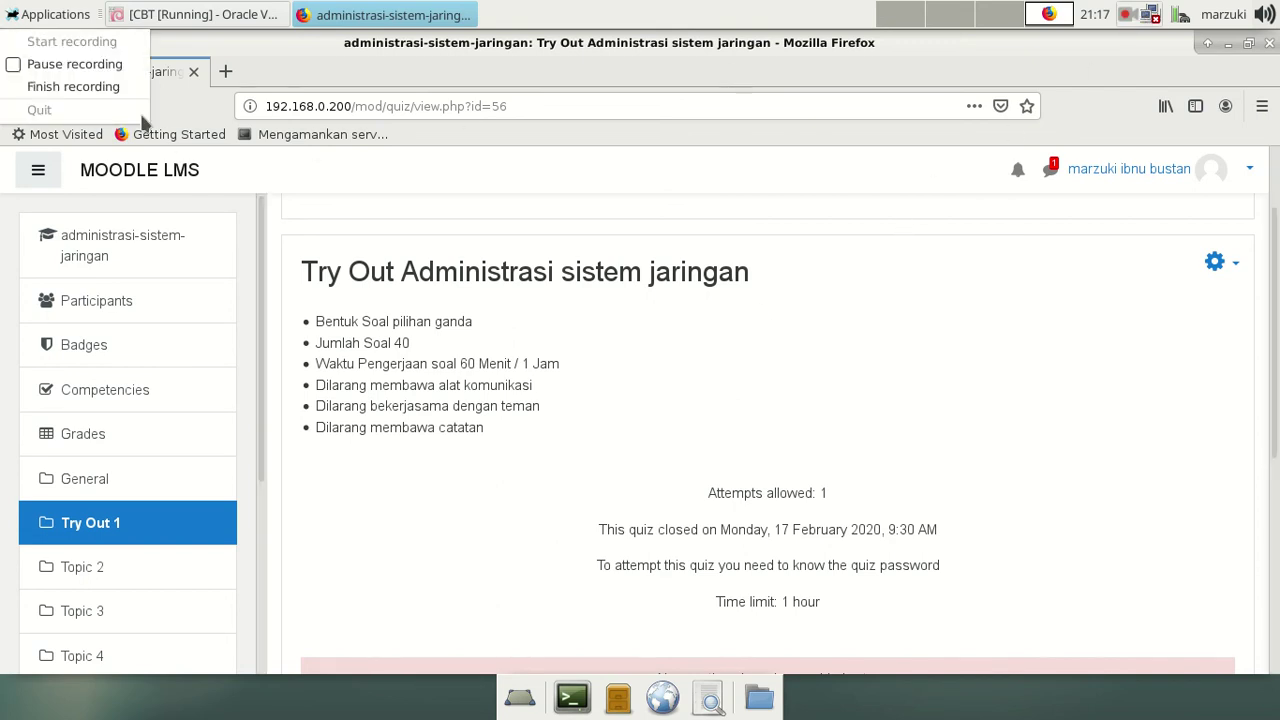